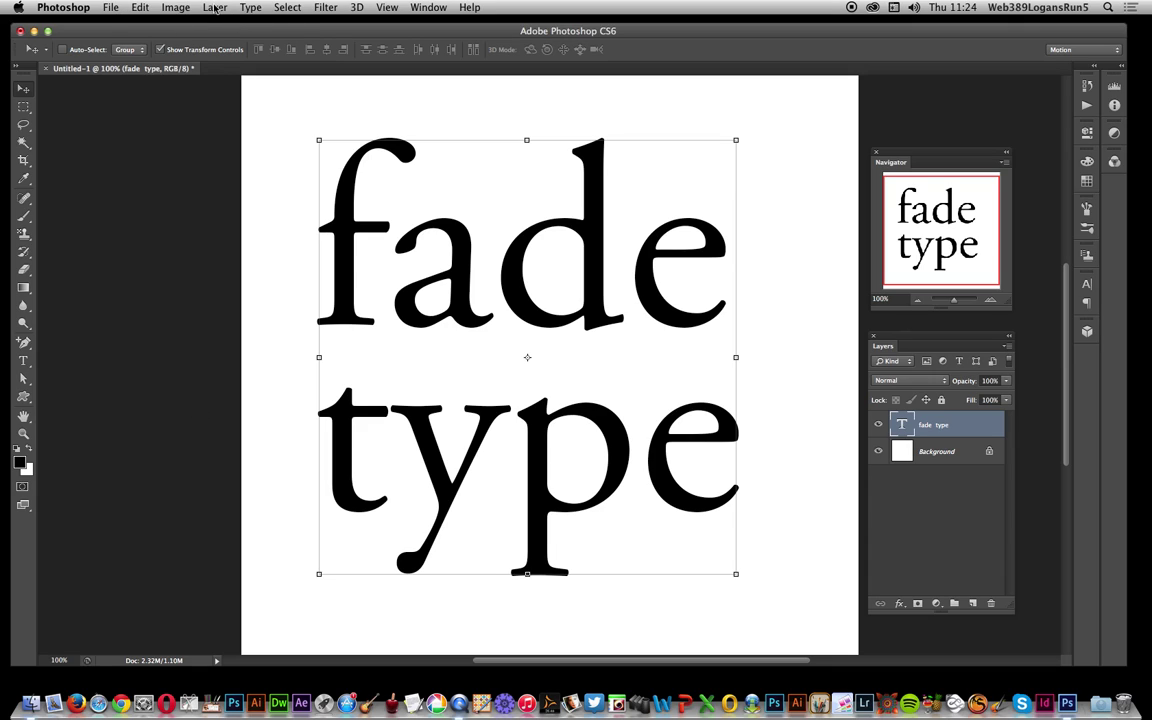
# Add a Gradient Overlay style to the text using the Foreground to Transparent preset.
pyautogui.click(216, 8)
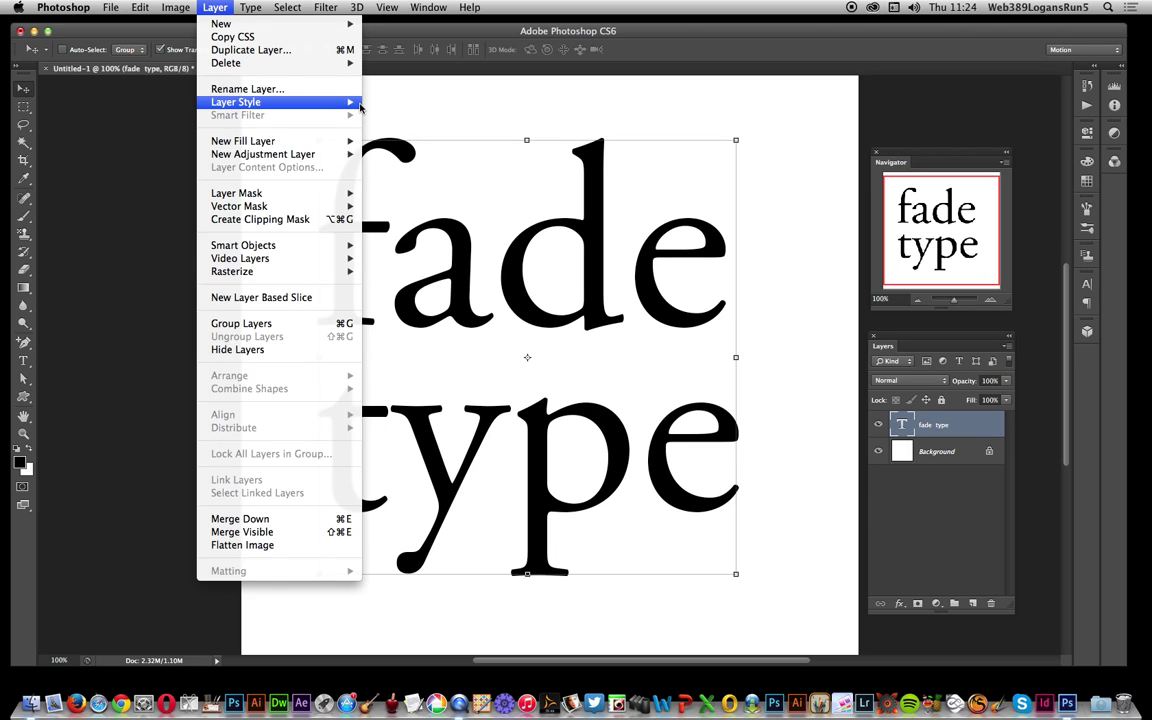
pyautogui.moveTo(298, 100)
pyautogui.click(440, 206)
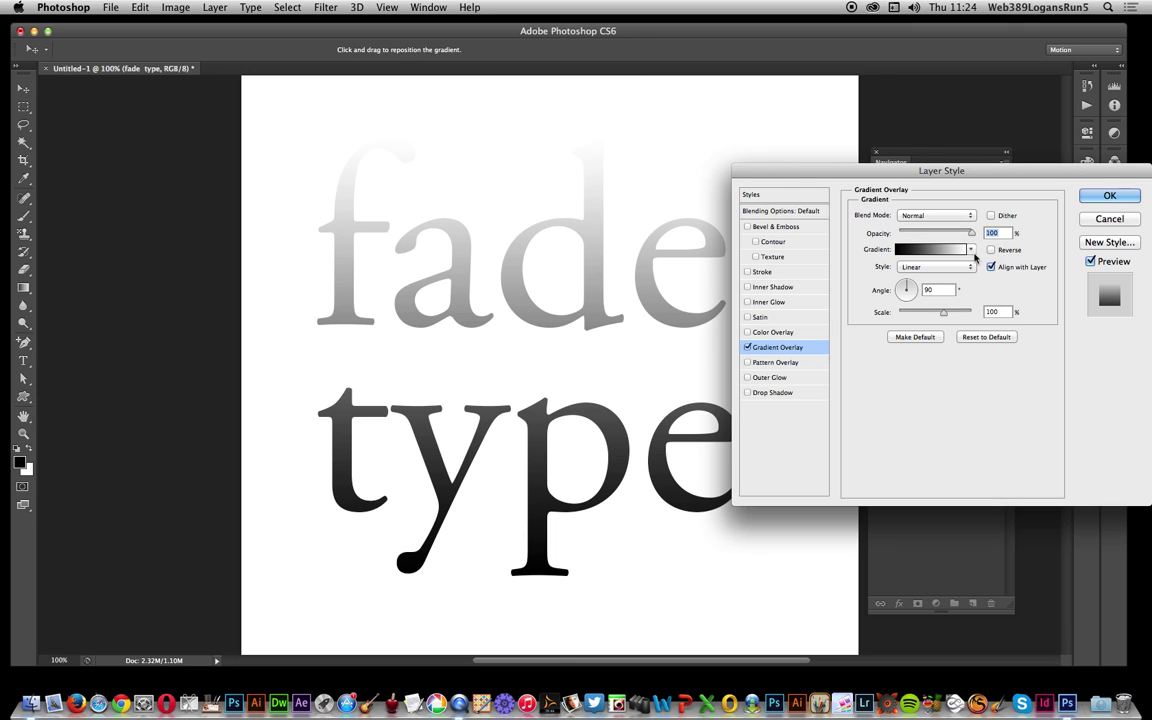
pyautogui.click(970, 249)
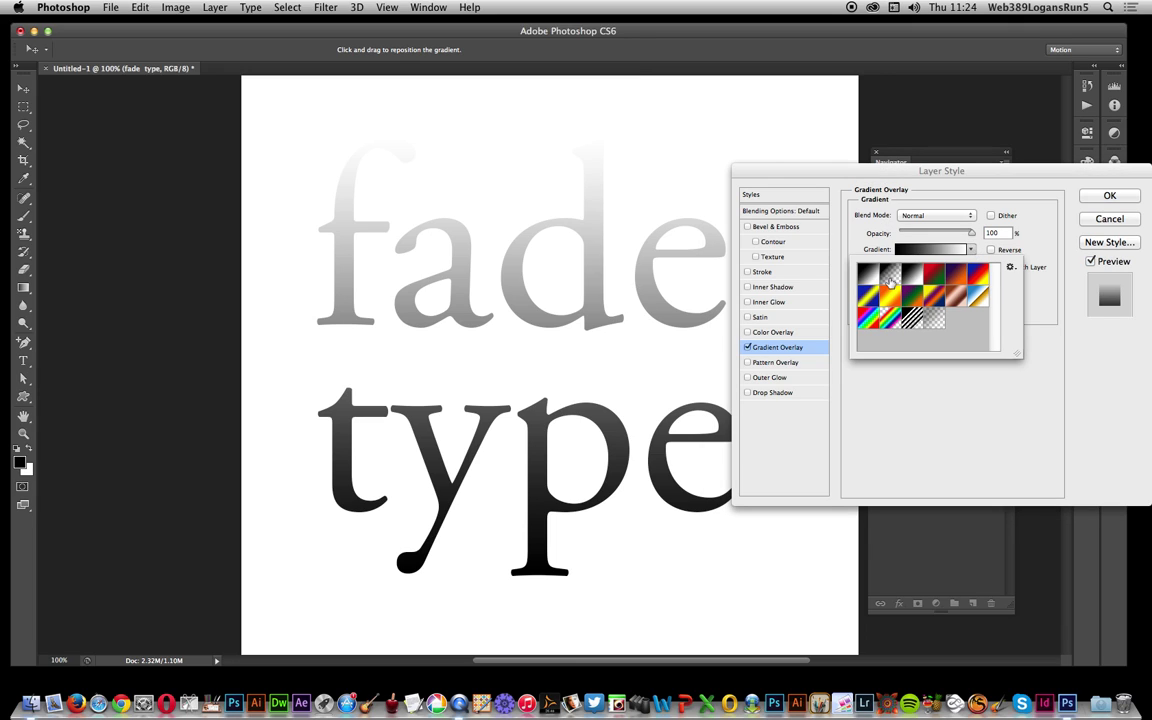
pyautogui.click(890, 280)
pyautogui.click(958, 406)
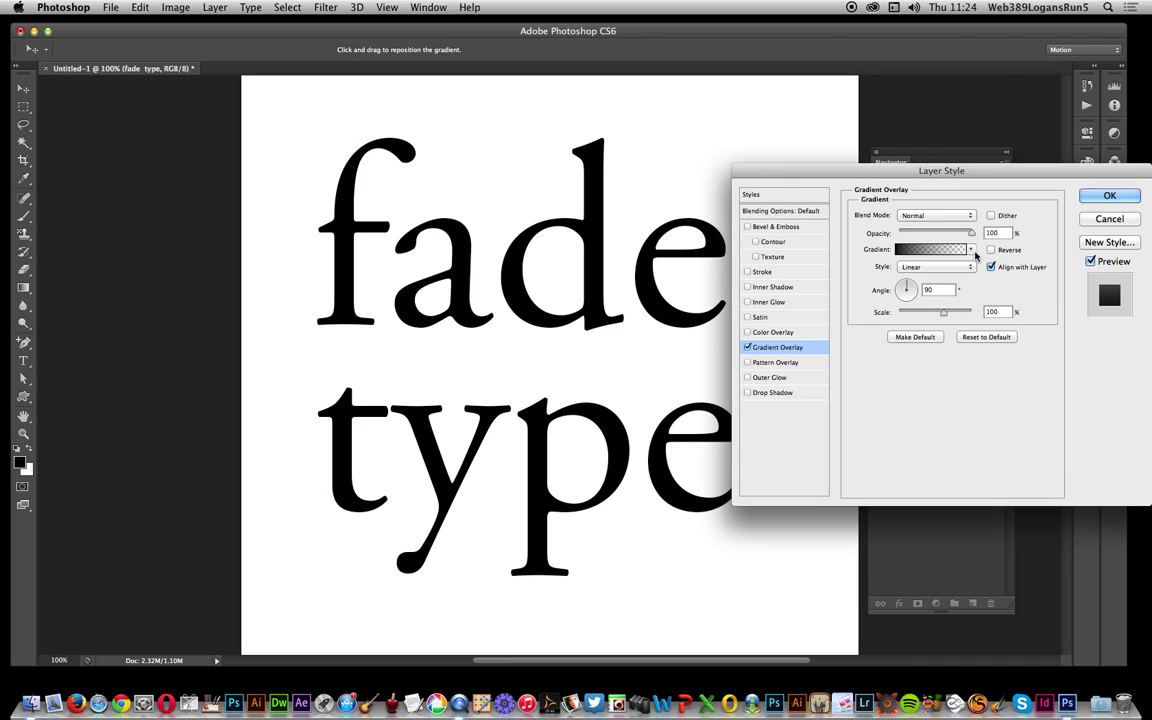
pyautogui.click(970, 249)
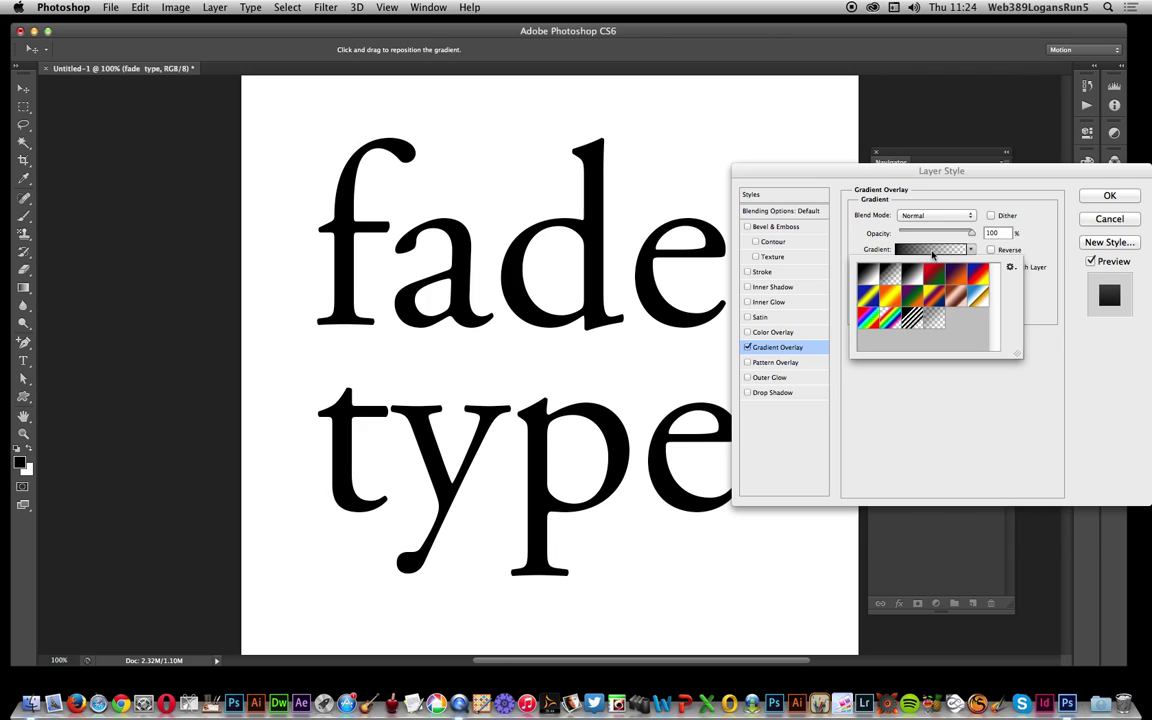
pyautogui.click(932, 250)
pyautogui.click(932, 250)
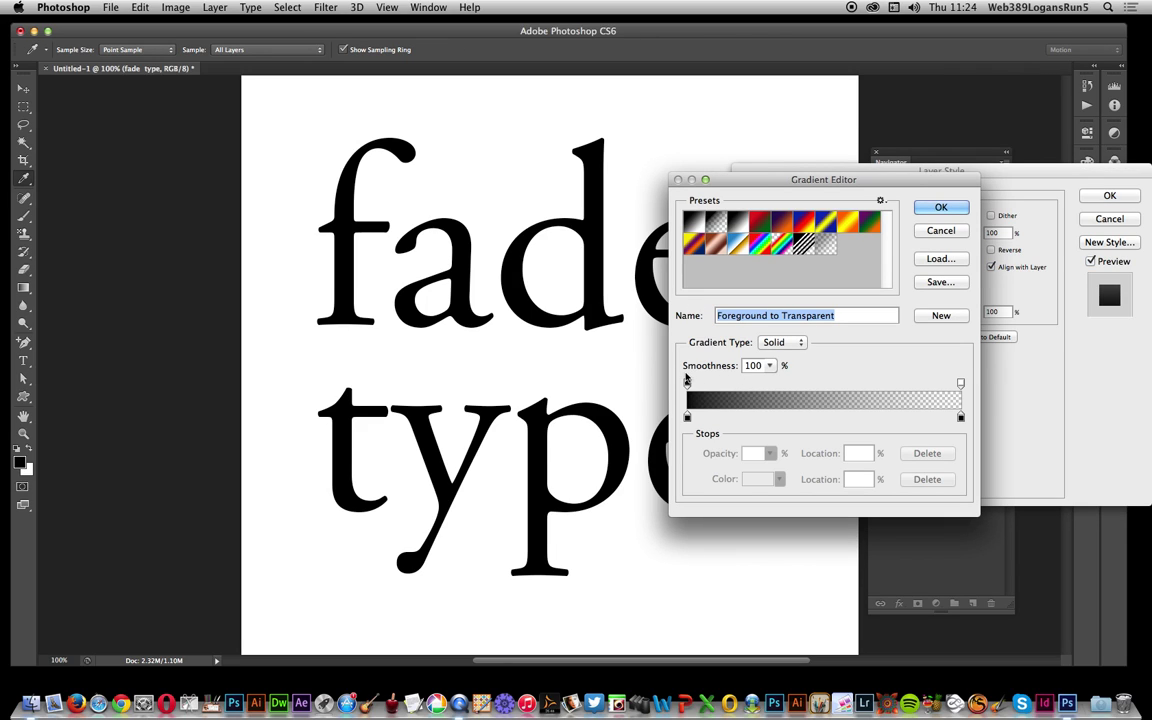
pyautogui.click(687, 384)
pyautogui.click(687, 384)
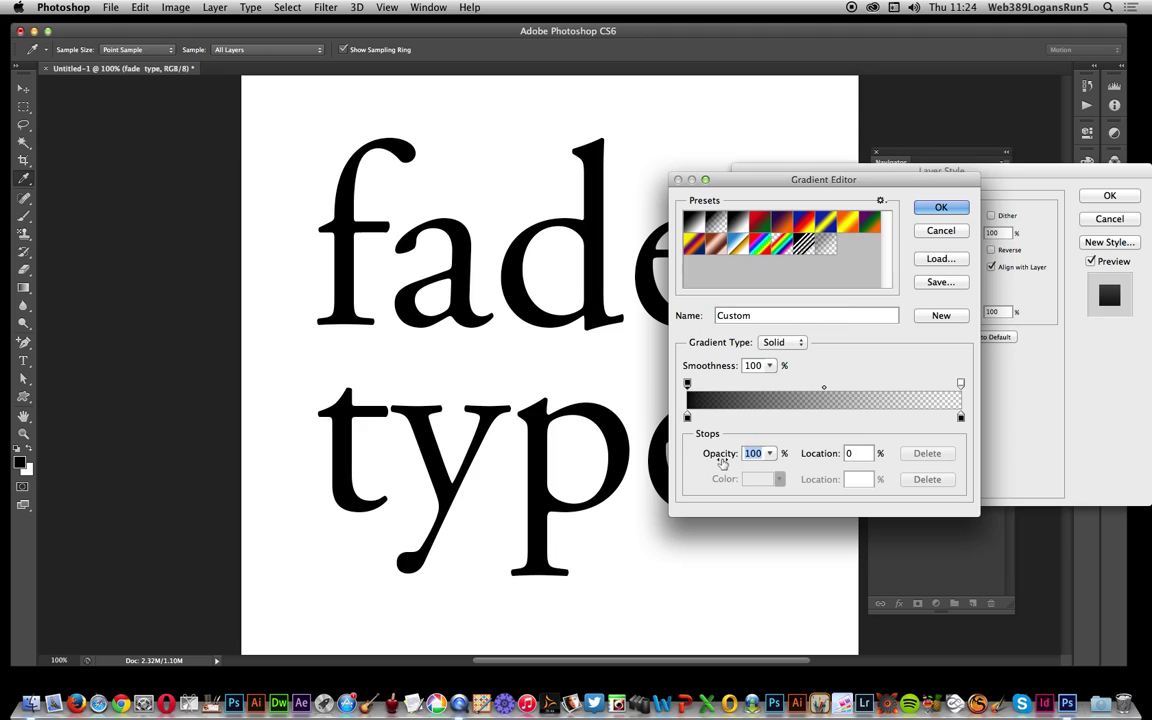
pyautogui.click(961, 386)
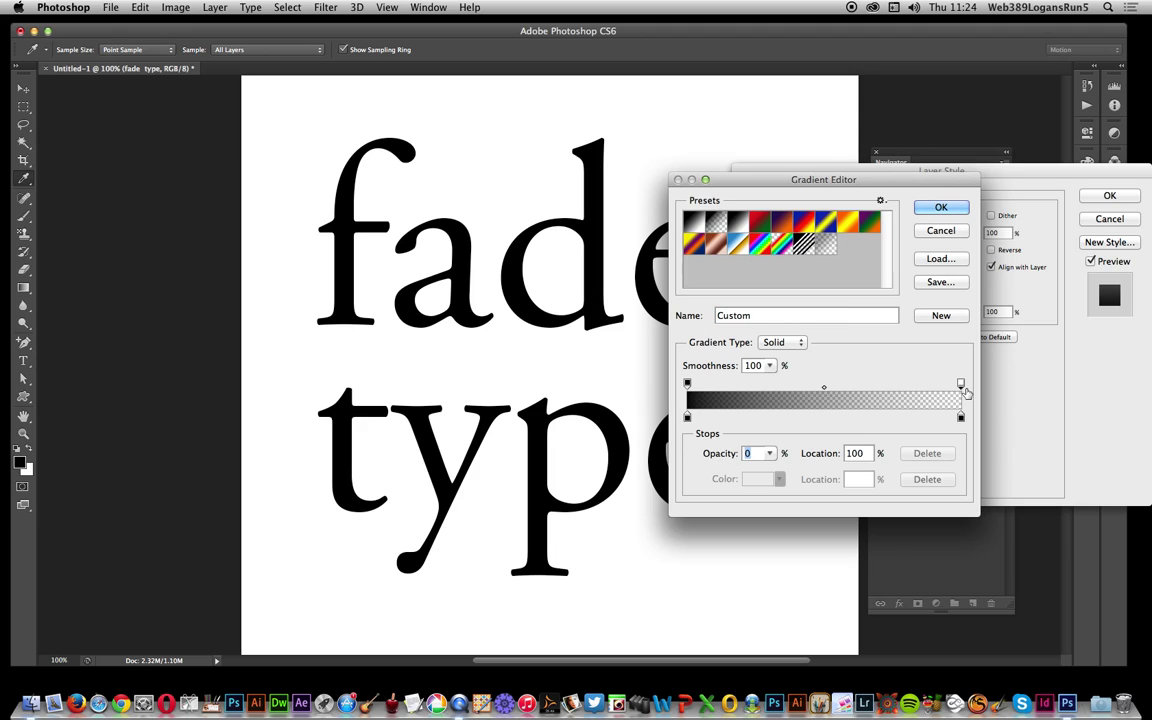
pyautogui.click(687, 417)
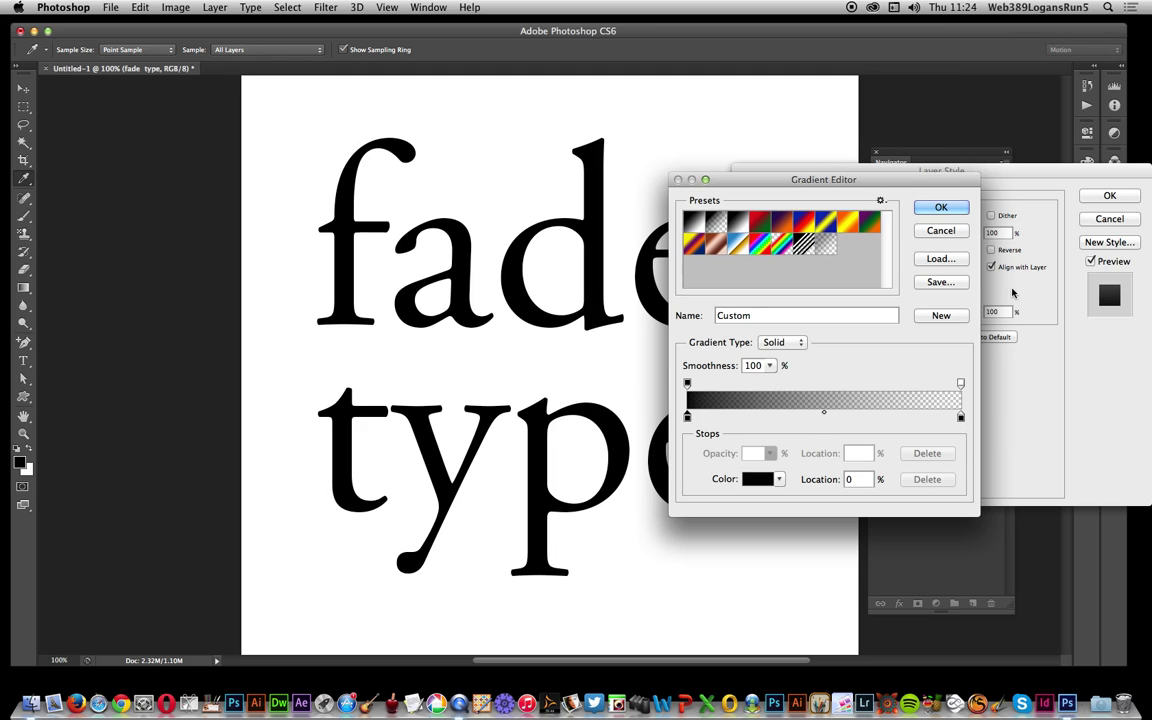
pyautogui.click(941, 207)
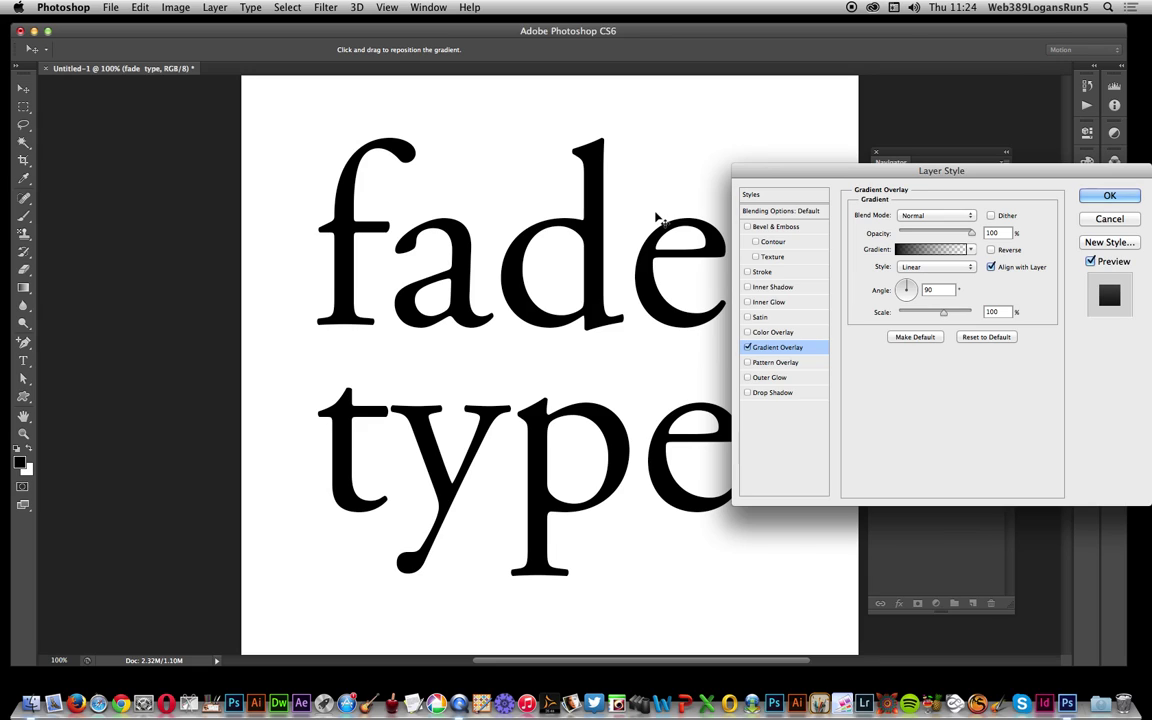
# Lower the text layer's Fill Opacity to 0% in Blending Options, back to Gradient Overlay.
pyautogui.click(800, 211)
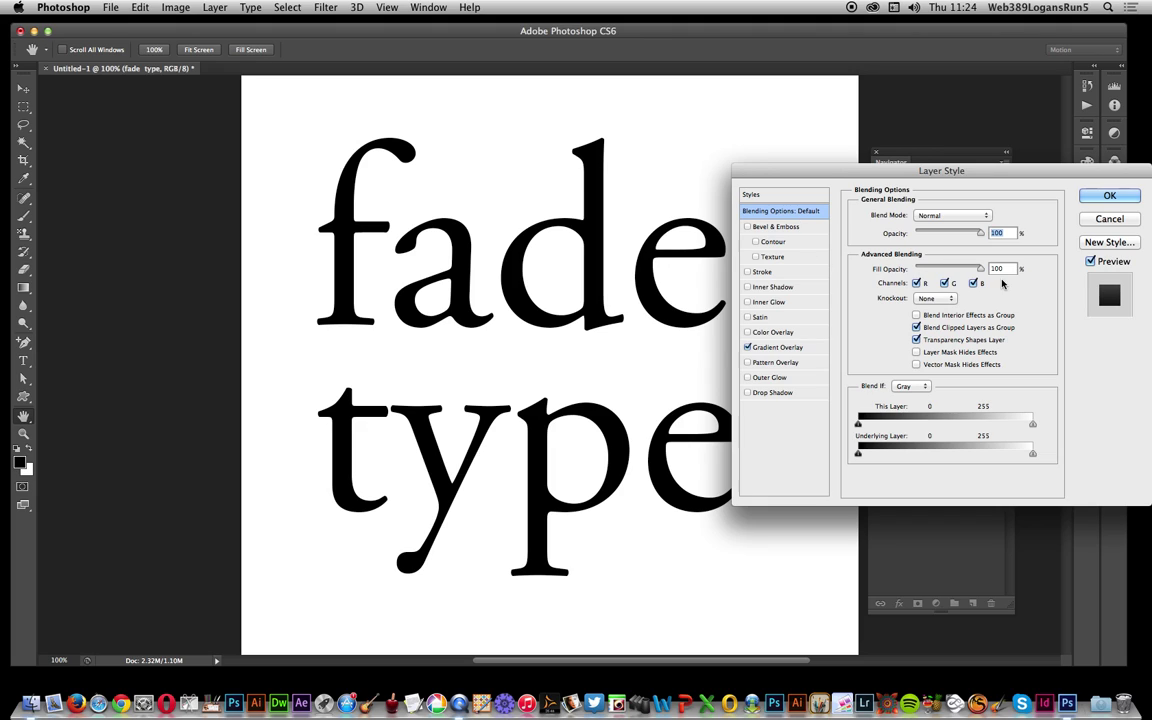
pyautogui.moveTo(898, 269); pyautogui.dragTo(872, 269)
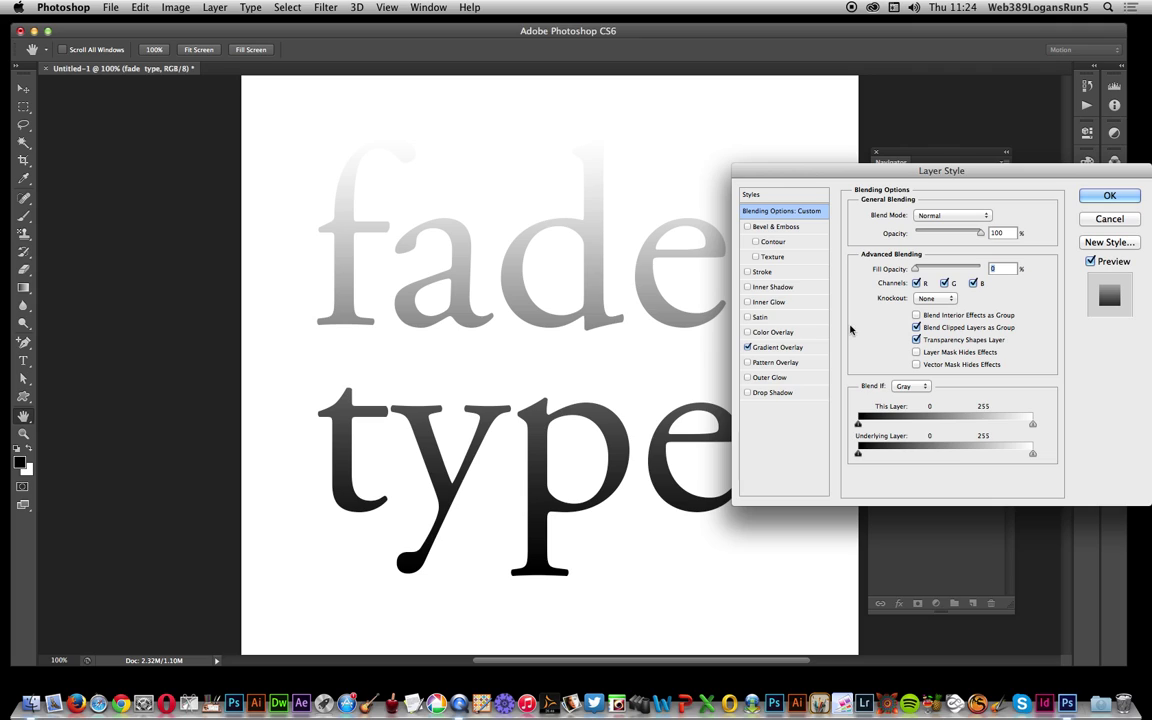
pyautogui.click(778, 347)
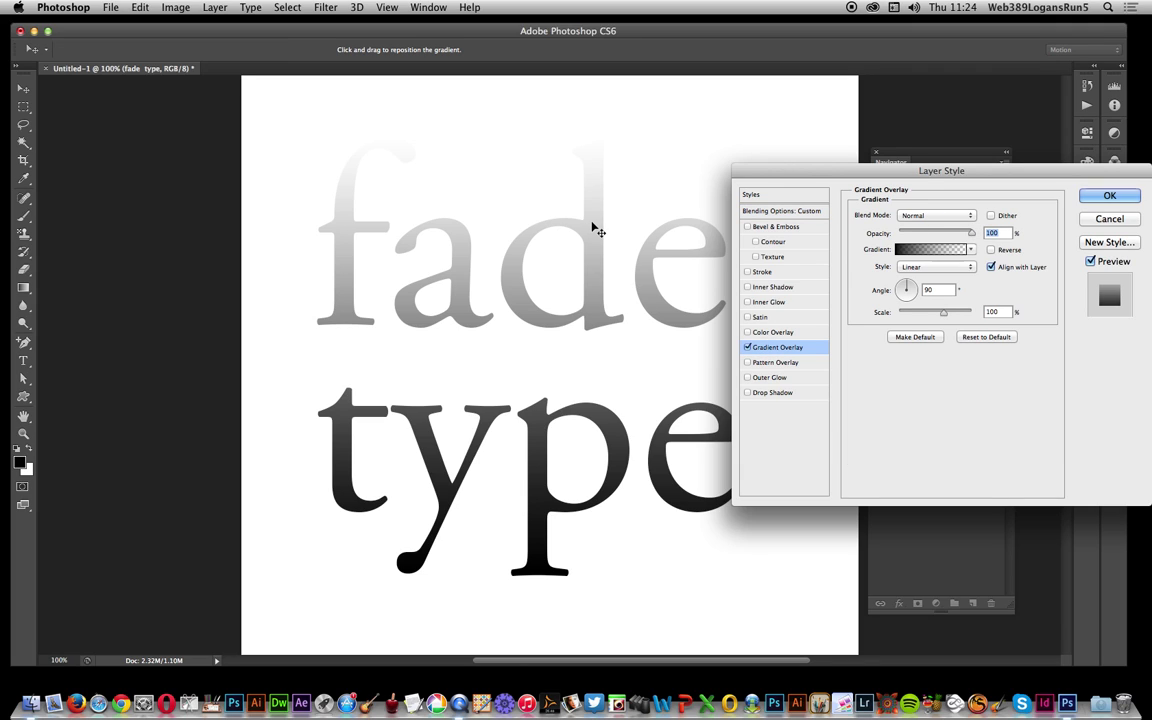
# Set the gradient to a 135° angle and 117% scale, shifting it to lighten the left letters.
pyautogui.moveTo(594, 229); pyautogui.dragTo(627, 239)
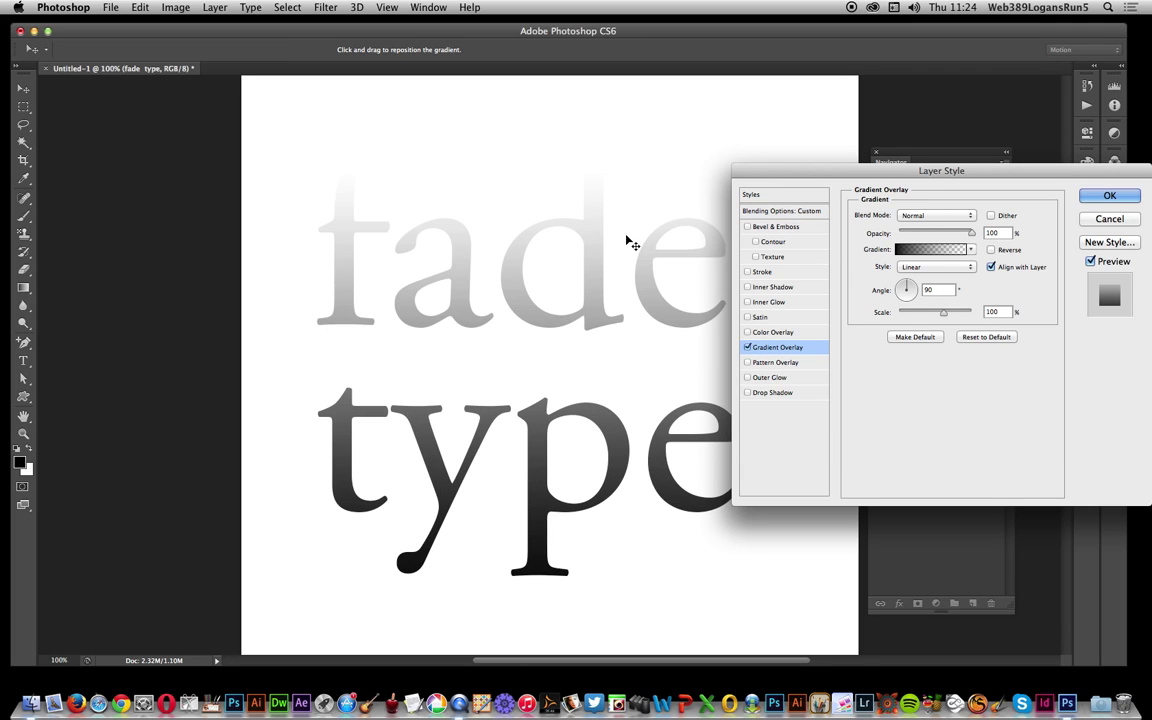
pyautogui.click(902, 287)
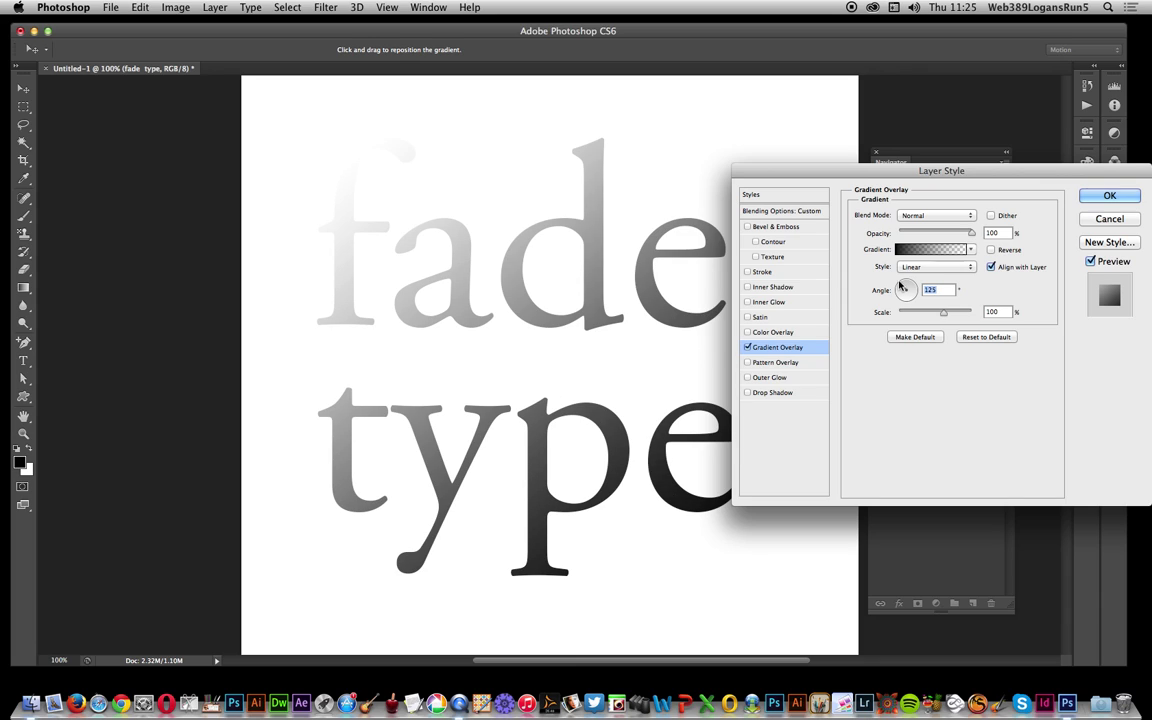
pyautogui.moveTo(560, 275); pyautogui.dragTo(458, 185)
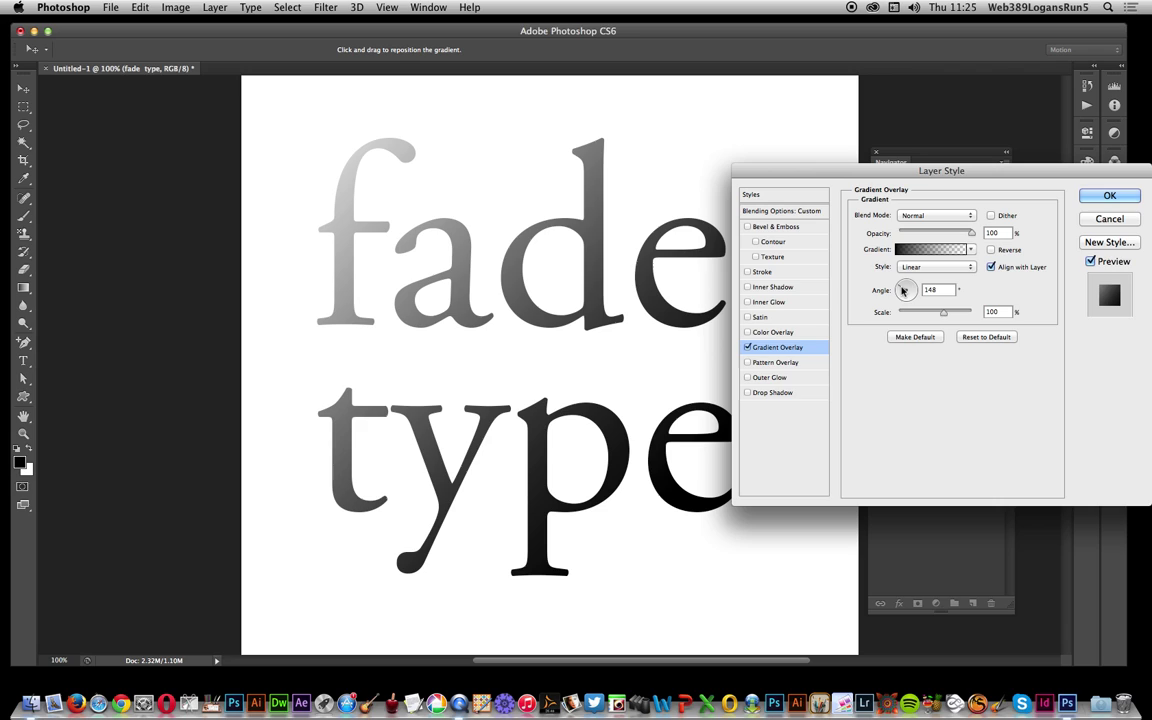
pyautogui.moveTo(452, 230); pyautogui.dragTo(575, 287)
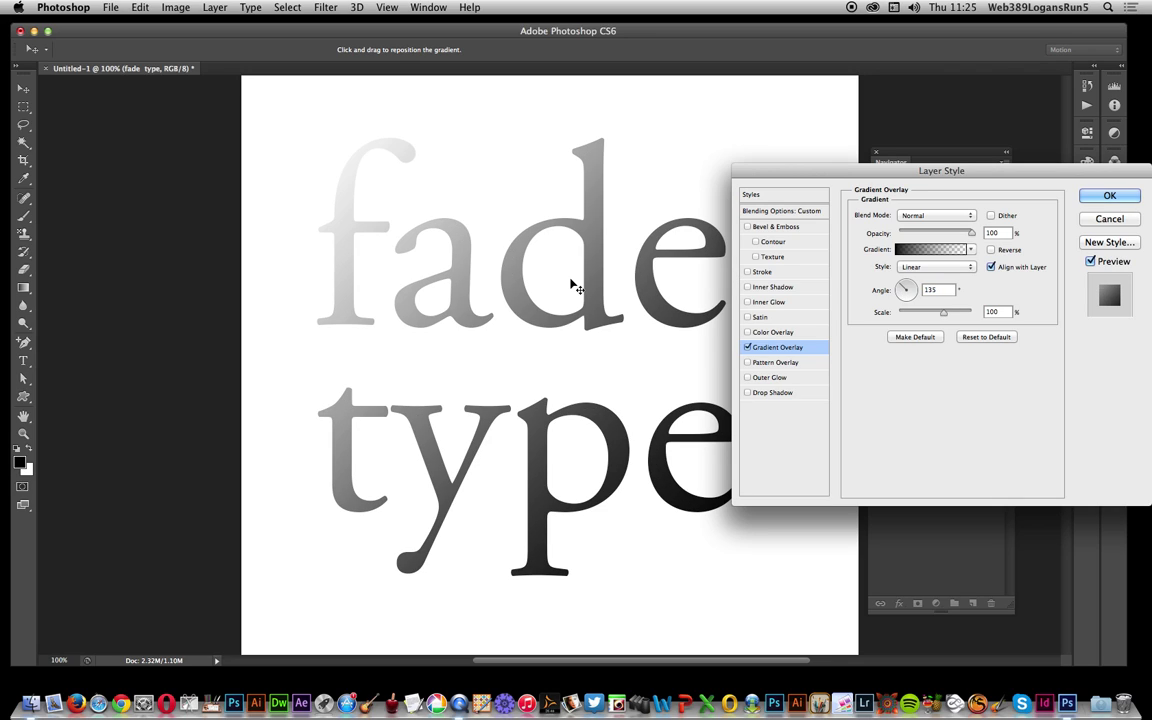
pyautogui.moveTo(950, 318); pyautogui.dragTo(953, 318)
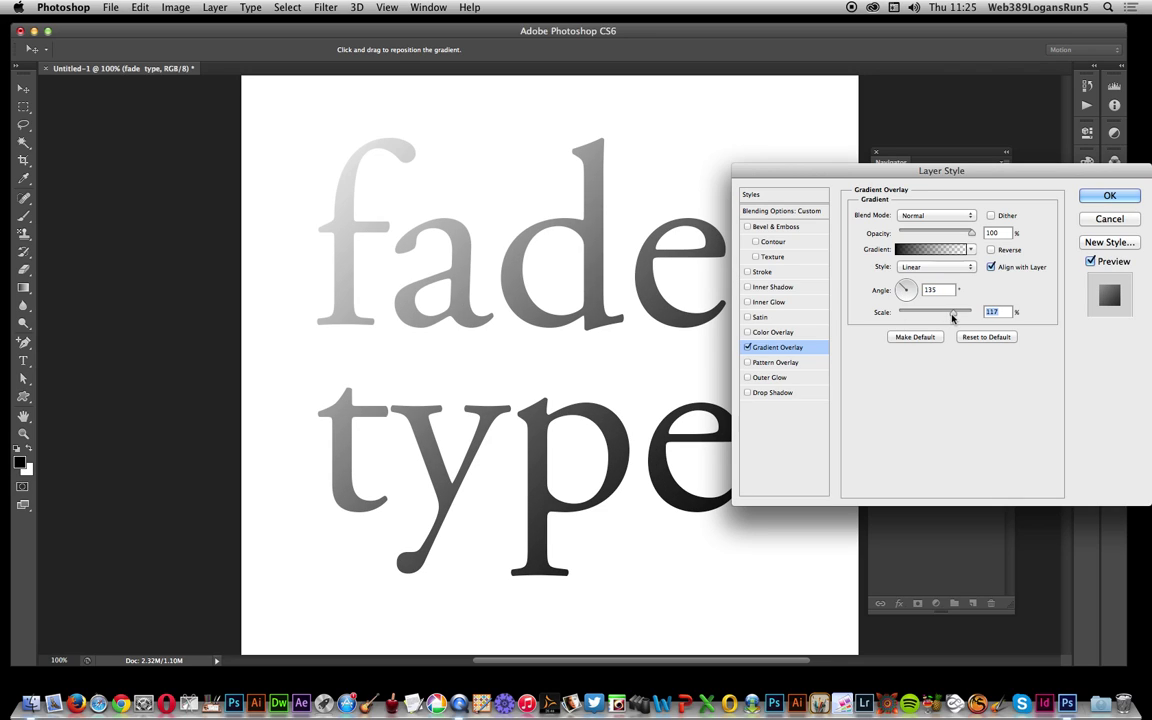
pyautogui.moveTo(368, 244)
pyautogui.mouseDown()
pyautogui.moveTo(463, 303)
pyautogui.moveTo(373, 239)
pyautogui.mouseUp()
# Switch the gradient style to Radial, reposition it over the text, and apply the style.
pyautogui.click(930, 266)
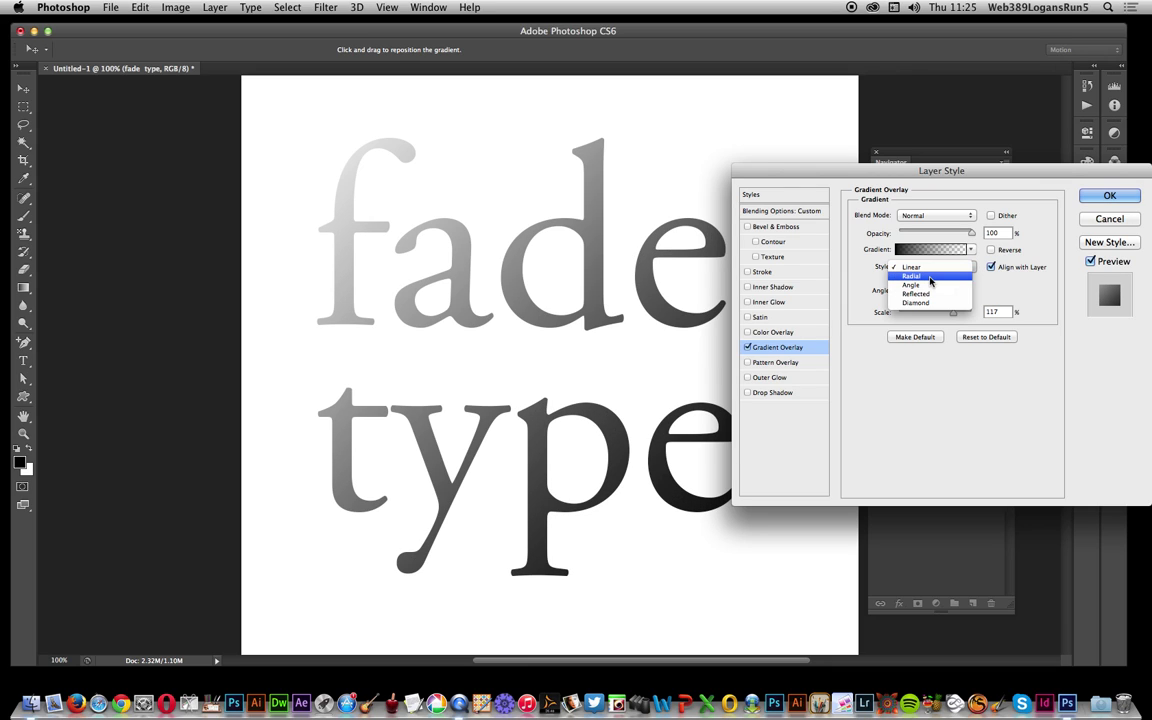
pyautogui.click(926, 279)
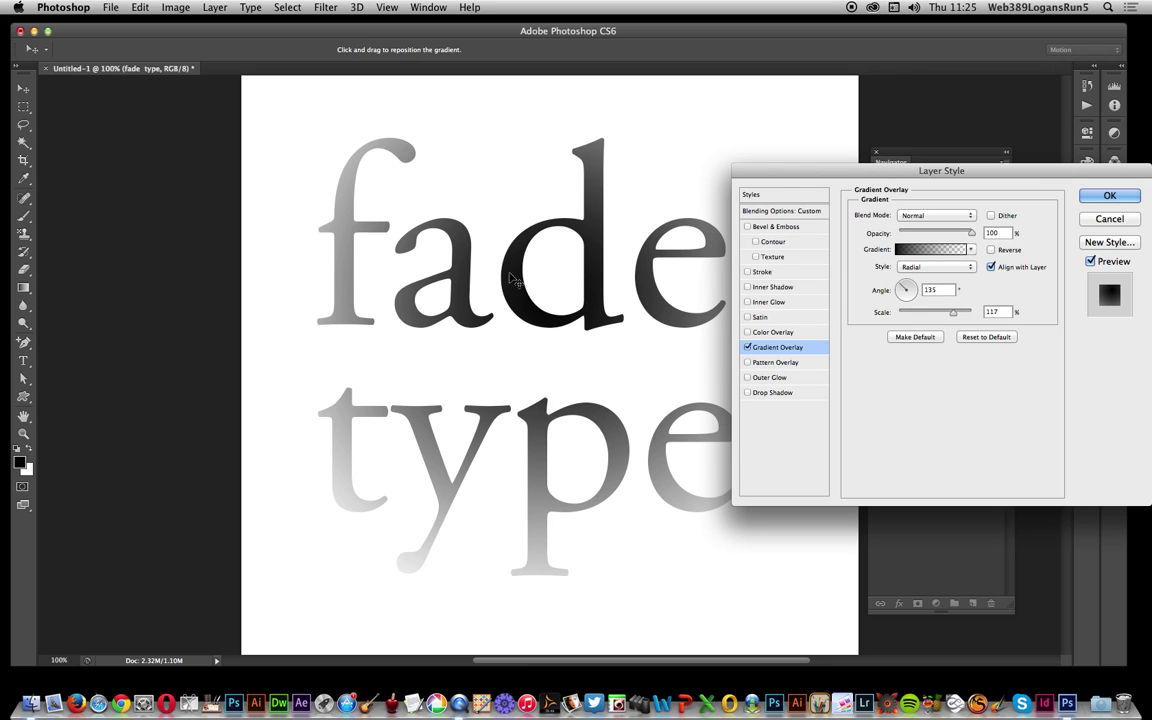
pyautogui.moveTo(465, 253); pyautogui.dragTo(520, 416)
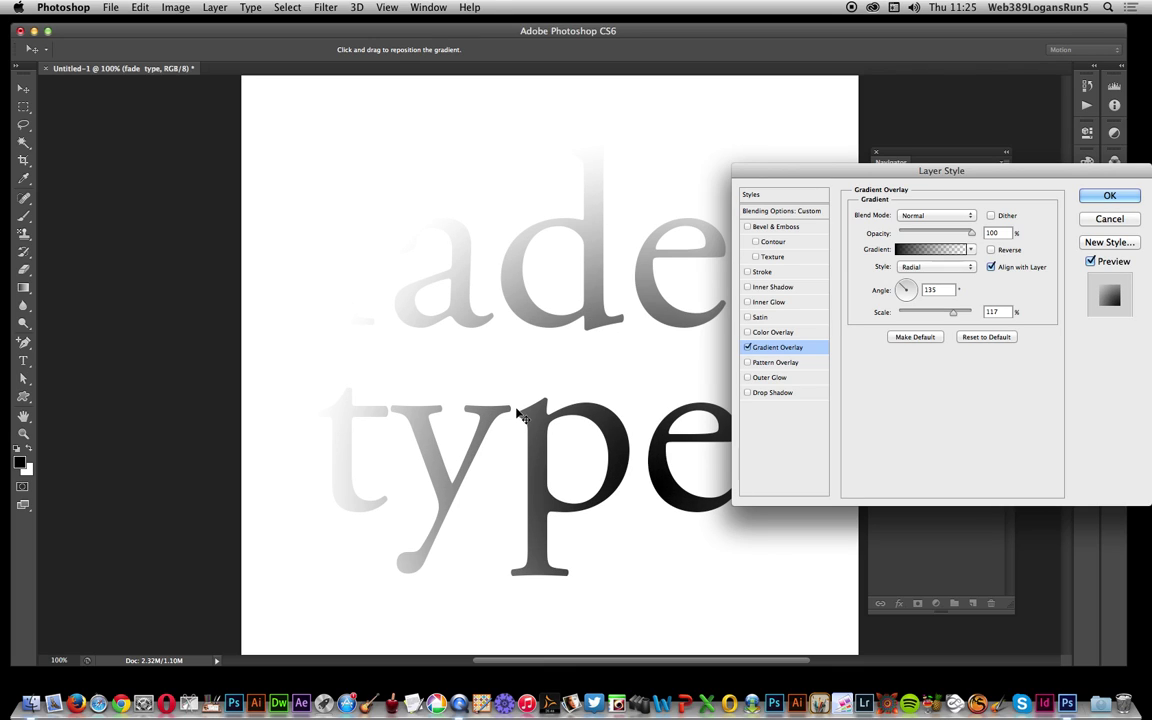
pyautogui.click(1109, 195)
pyautogui.click(23, 88)
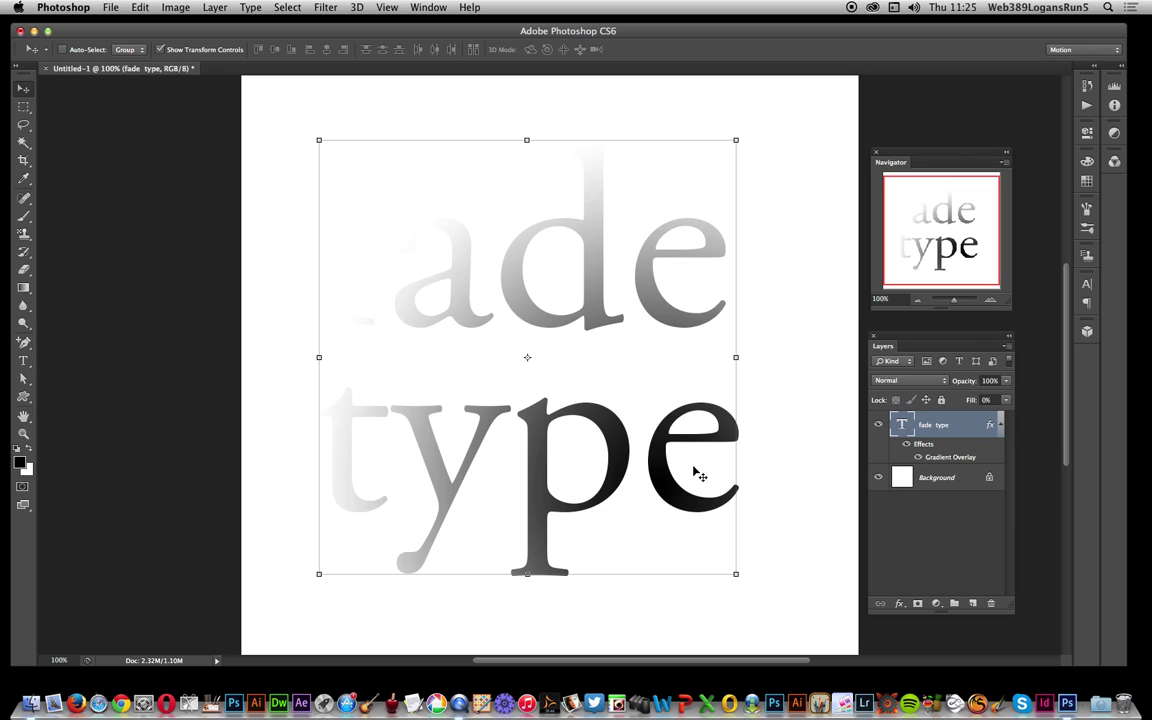
# Convert the 'fade type' layer into a smart object via Layer > Smart Objects.
pyautogui.click(214, 8)
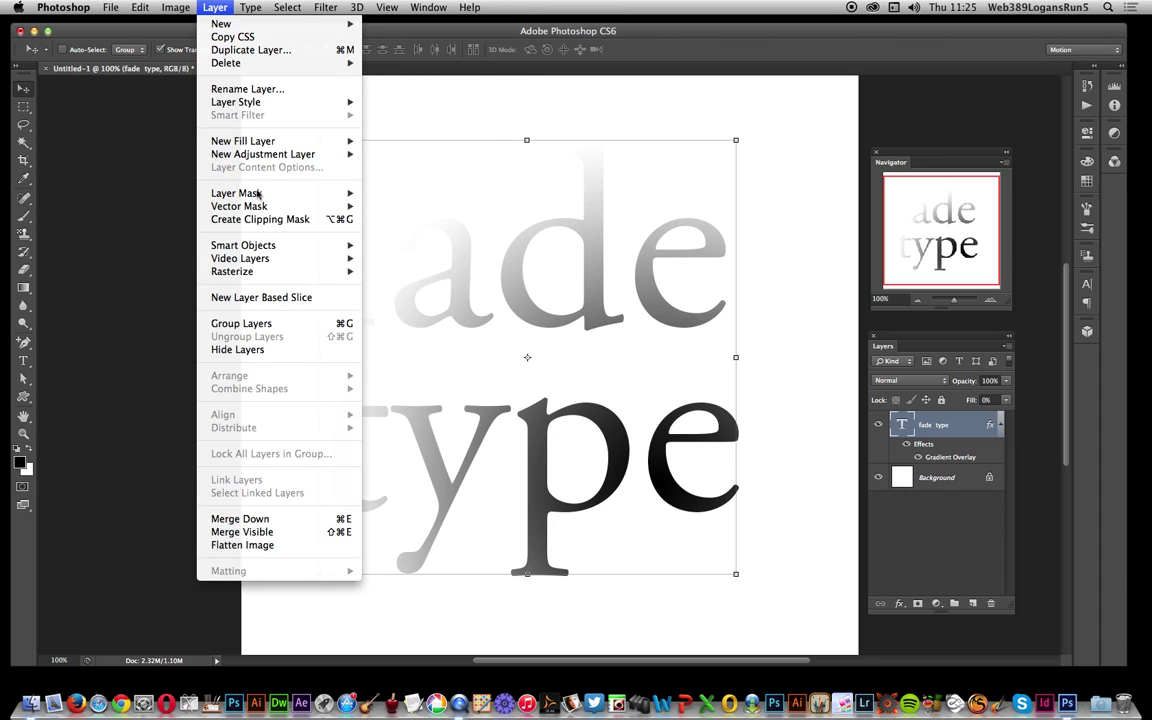
pyautogui.moveTo(300, 246)
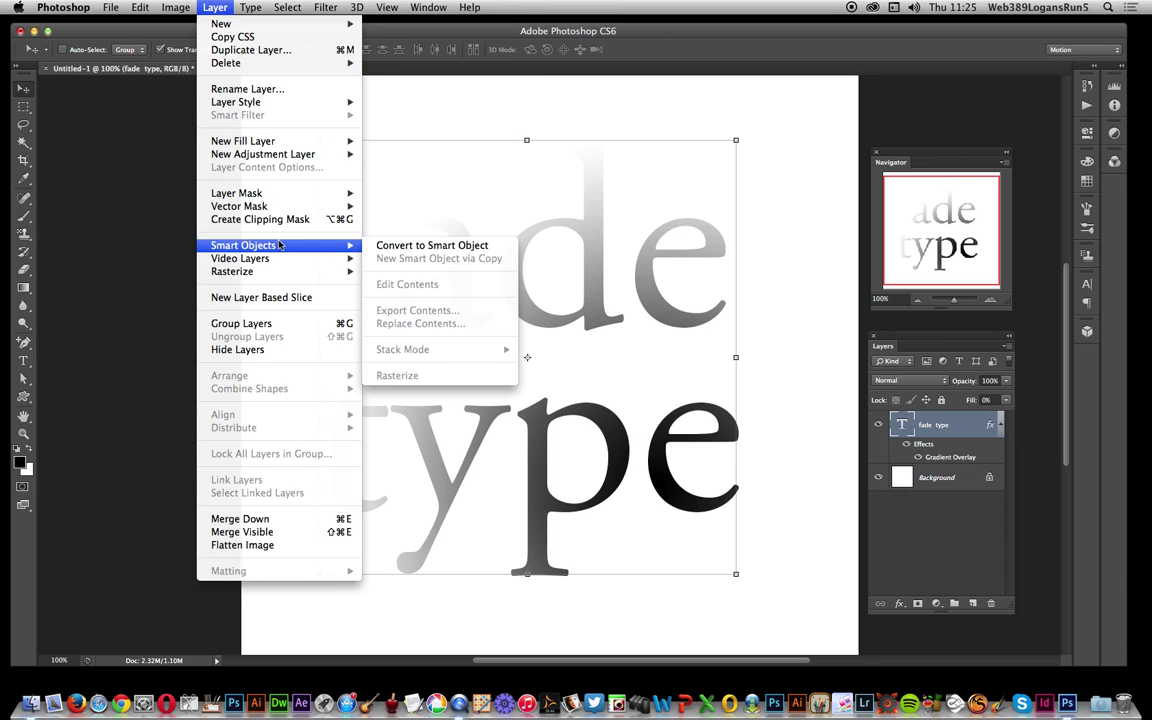
pyautogui.click(449, 253)
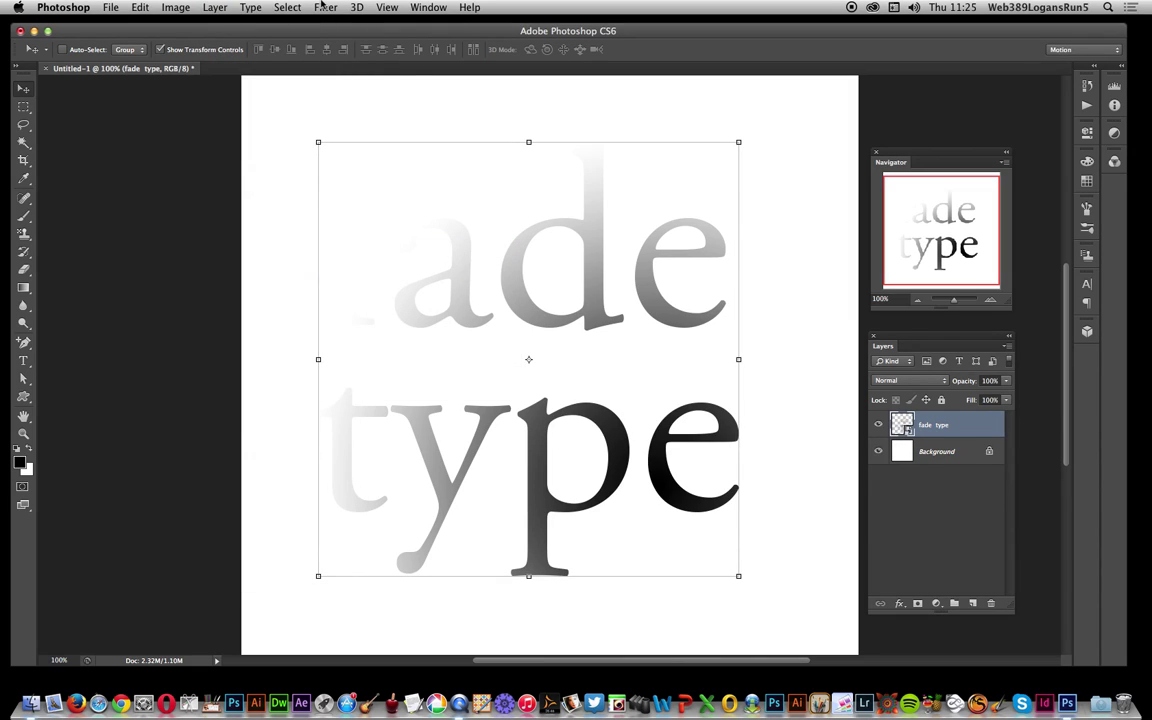
# Add a new Gradient Overlay layer style to the 'fade type' smart object.
pyautogui.click(214, 8)
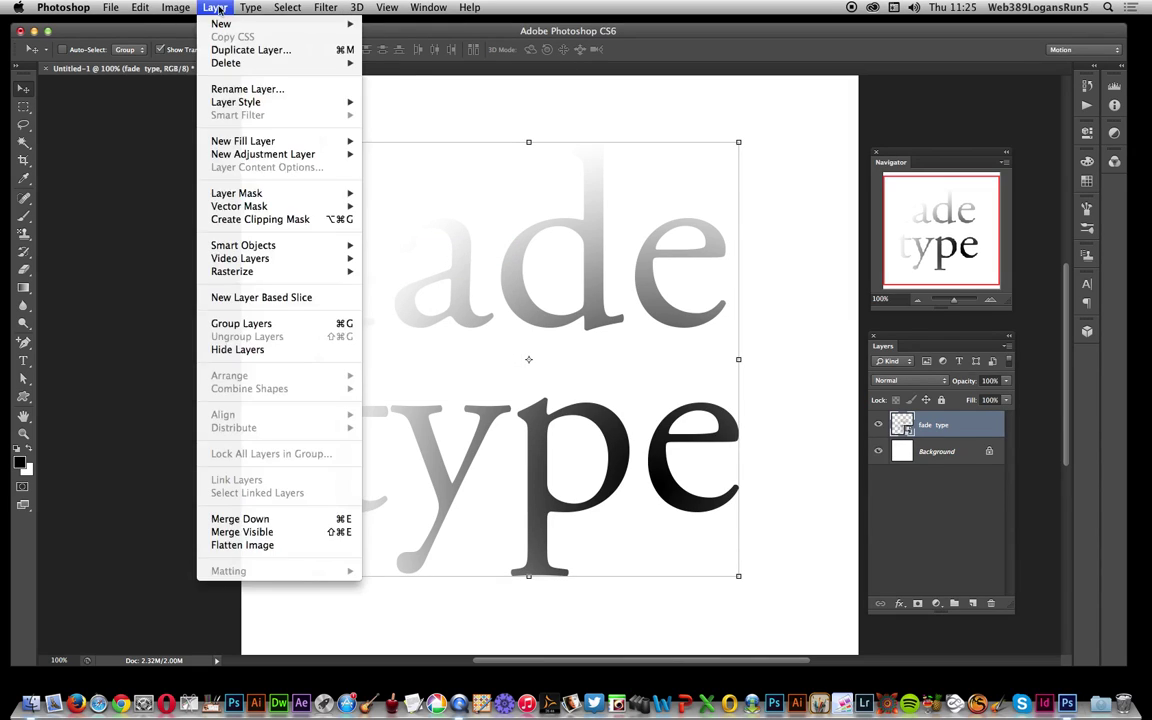
pyautogui.moveTo(235, 105)
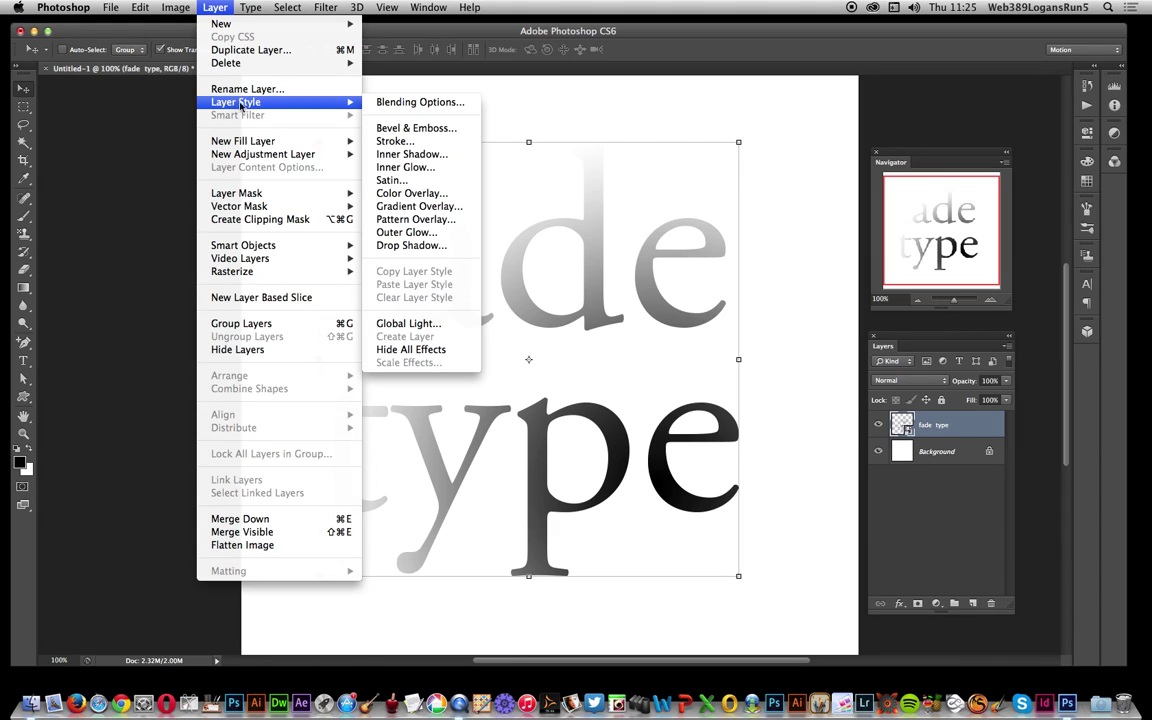
pyautogui.click(382, 208)
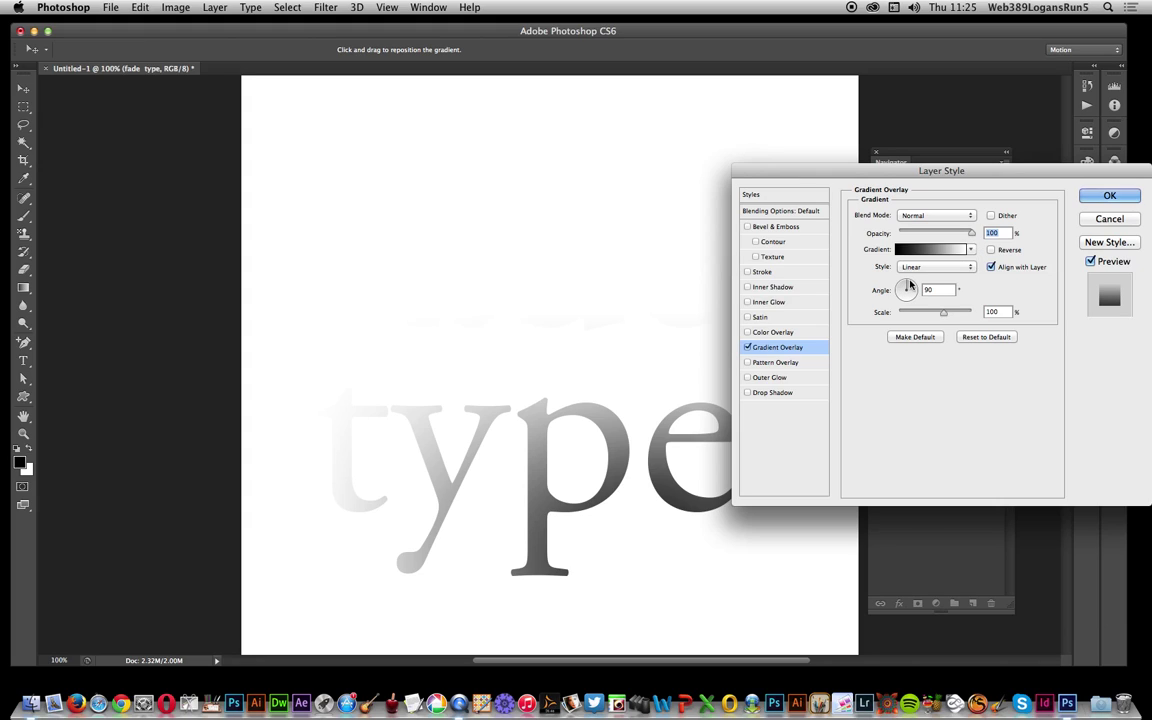
# Angle the overlay to -36° and switch its gradient to Foreground to Transparent.
pyautogui.moveTo(907, 288); pyautogui.dragTo(912, 300)
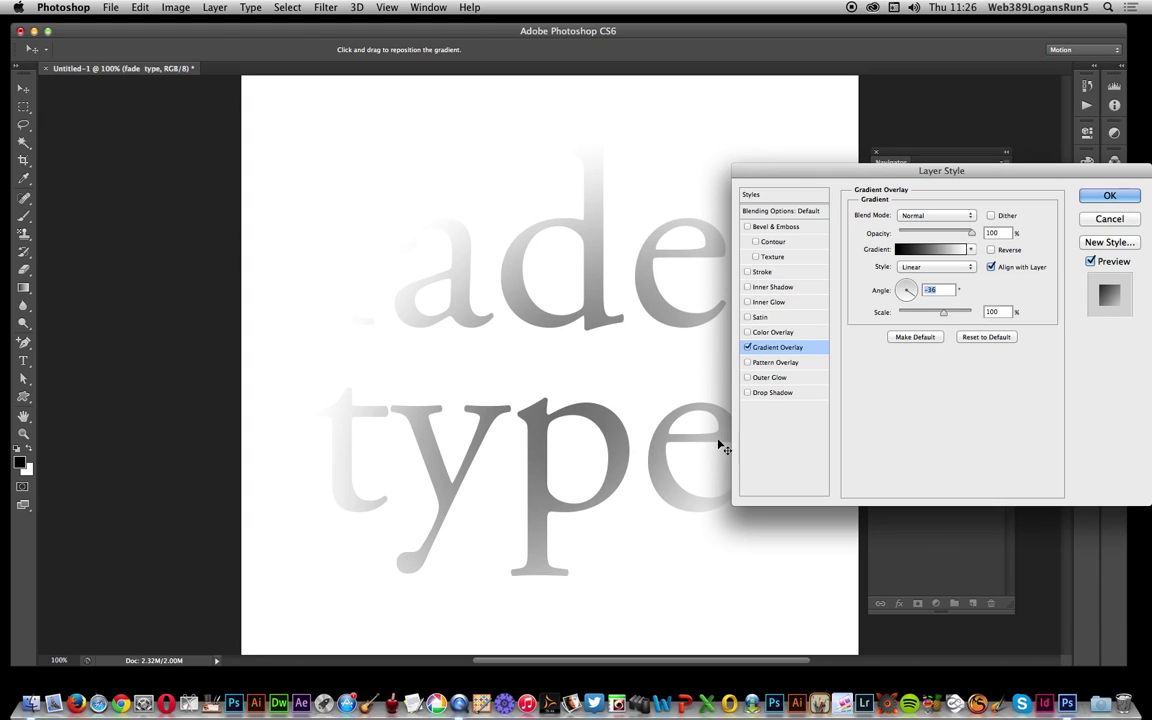
pyautogui.moveTo(719, 447); pyautogui.dragTo(605, 440)
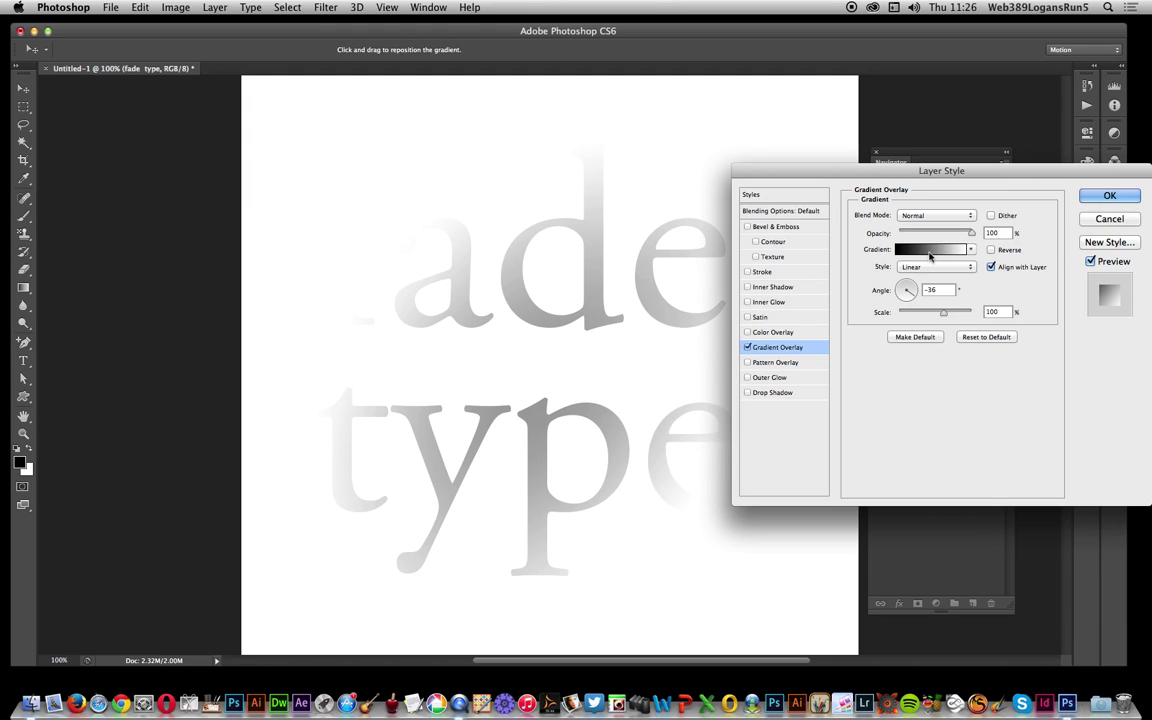
pyautogui.click(930, 252)
pyautogui.click(720, 228)
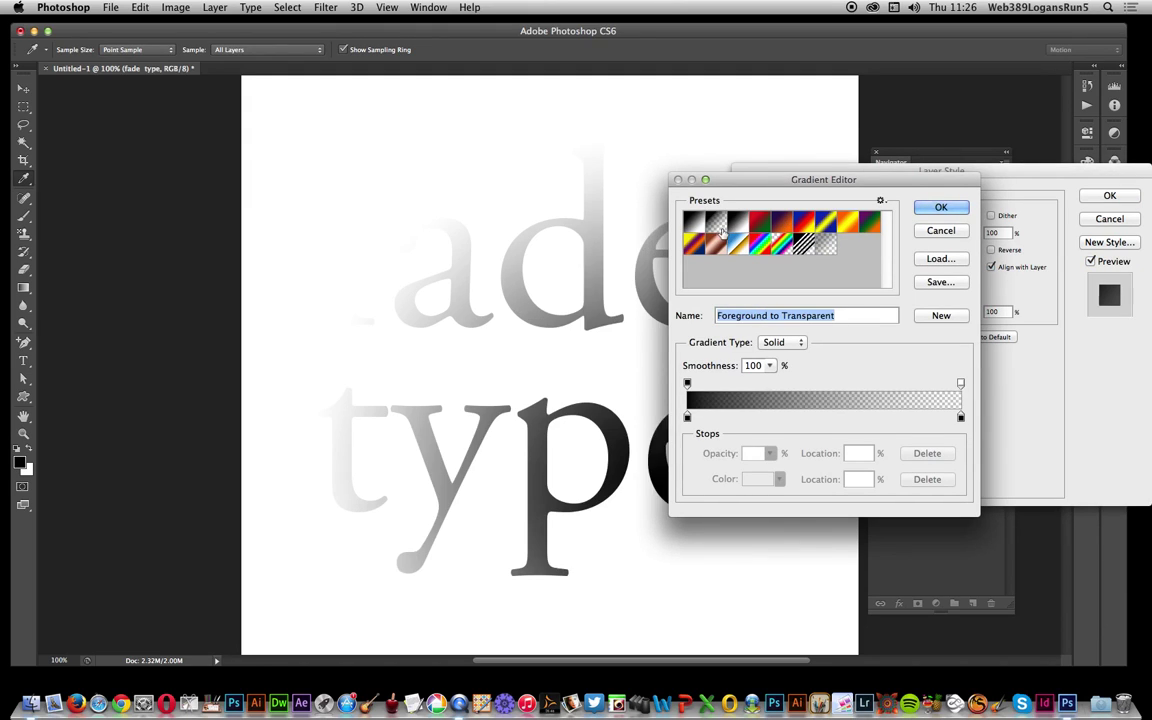
pyautogui.press('Return')
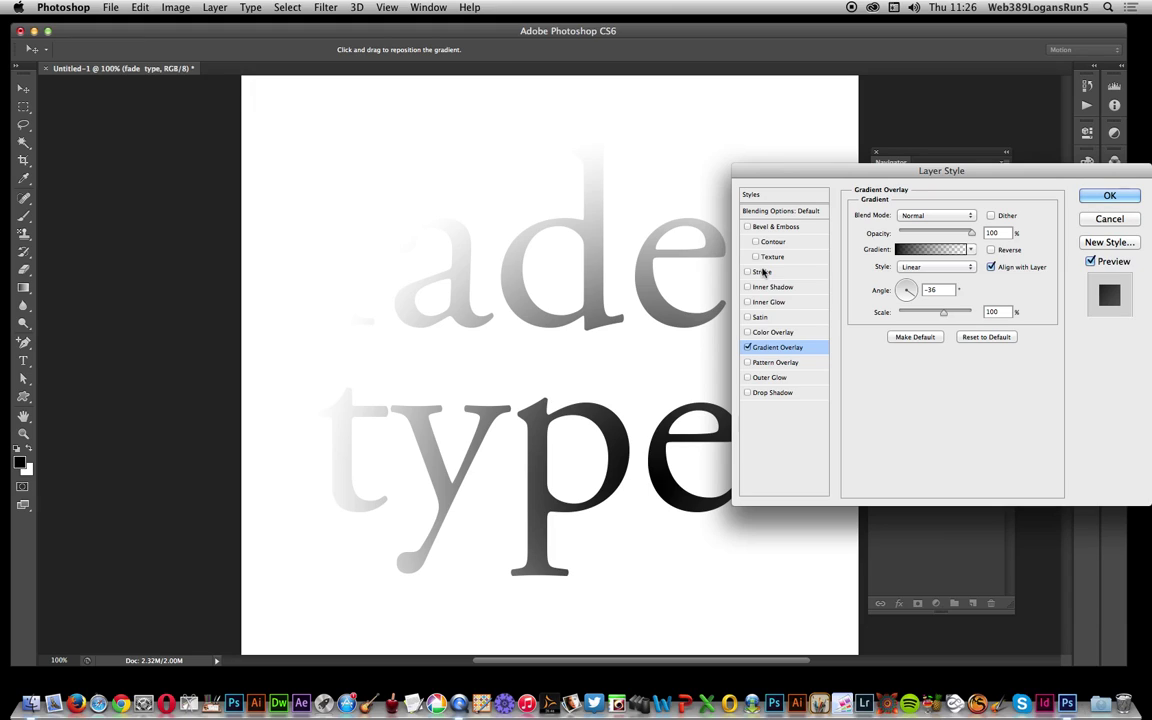
# Set the smart object's Fill Opacity to 0%, reposition the gradient, and apply the style.
pyautogui.click(762, 212)
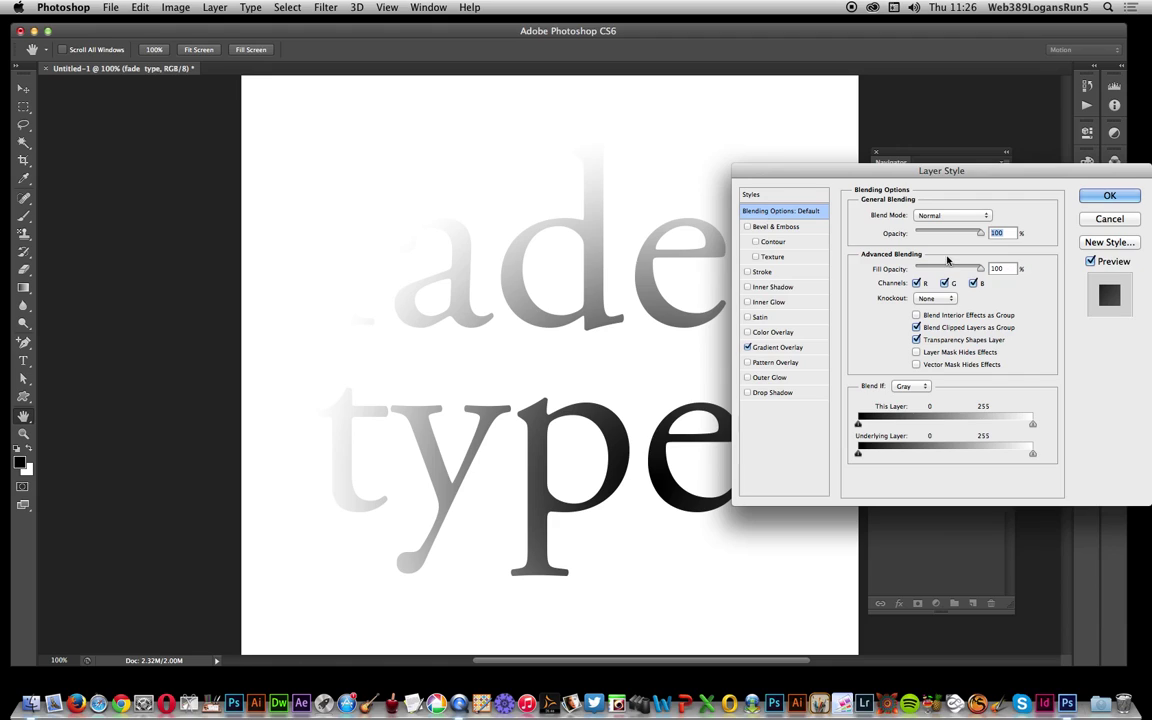
pyautogui.moveTo(958, 270); pyautogui.dragTo(915, 268)
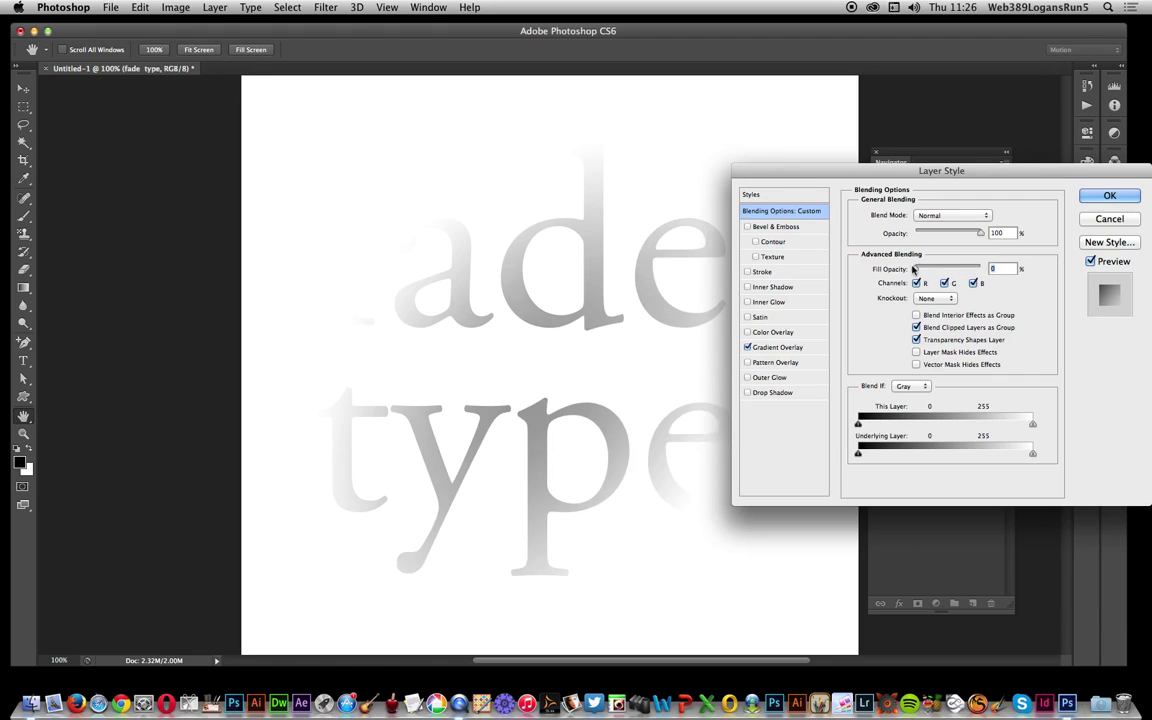
pyautogui.moveTo(681, 507); pyautogui.dragTo(689, 512)
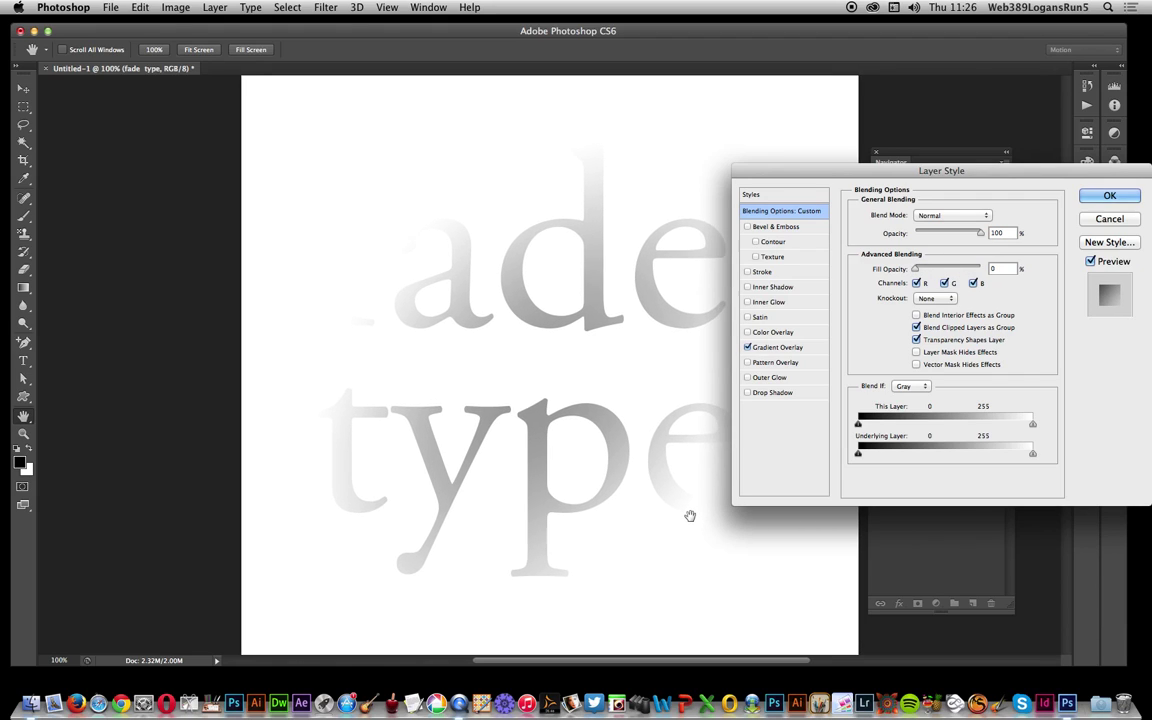
pyautogui.click(1110, 196)
pyautogui.press('v')
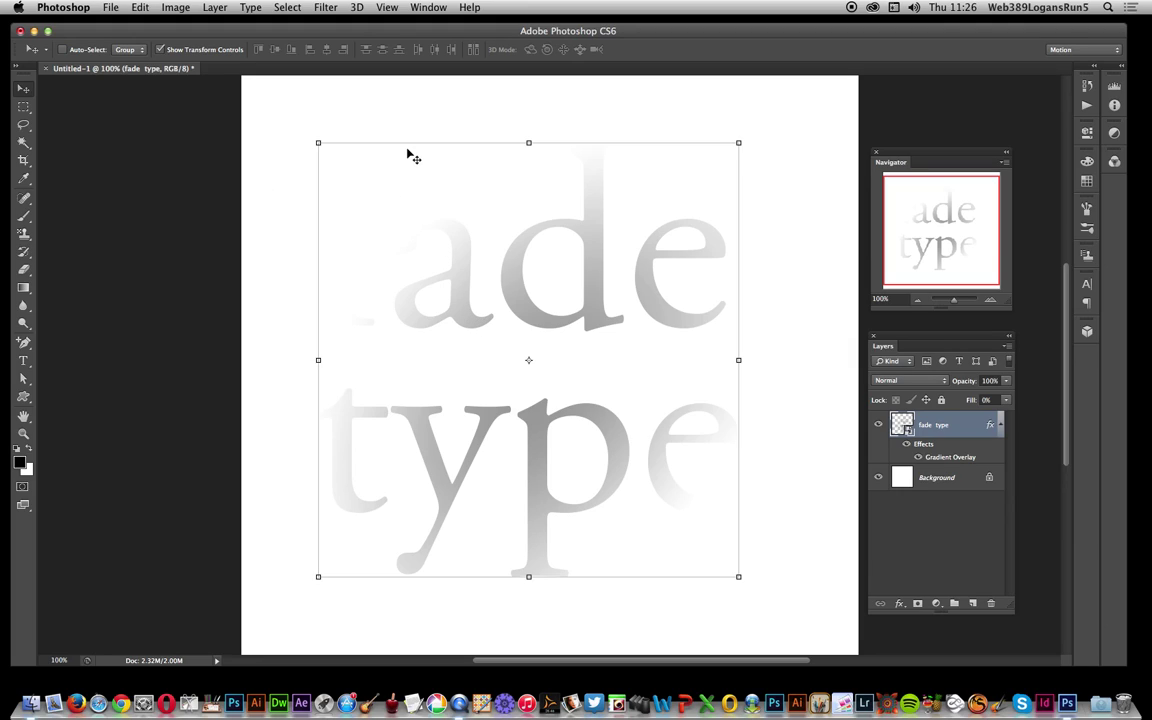
pyautogui.click(214, 7)
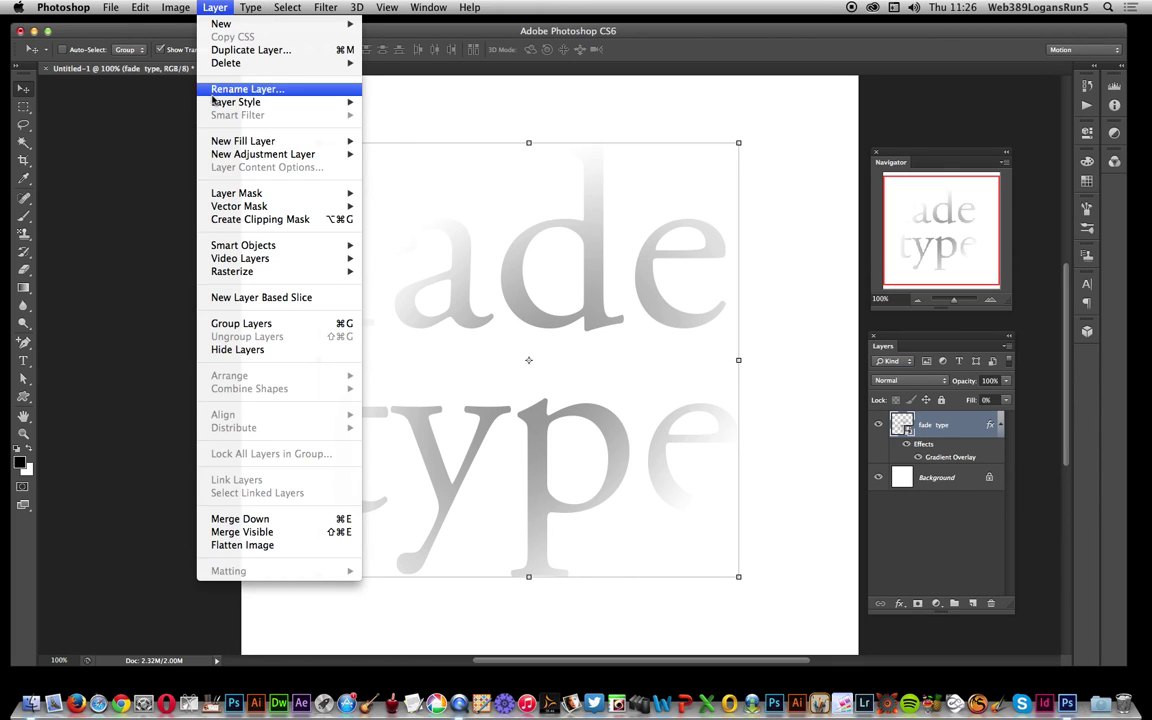
pyautogui.moveTo(290, 245)
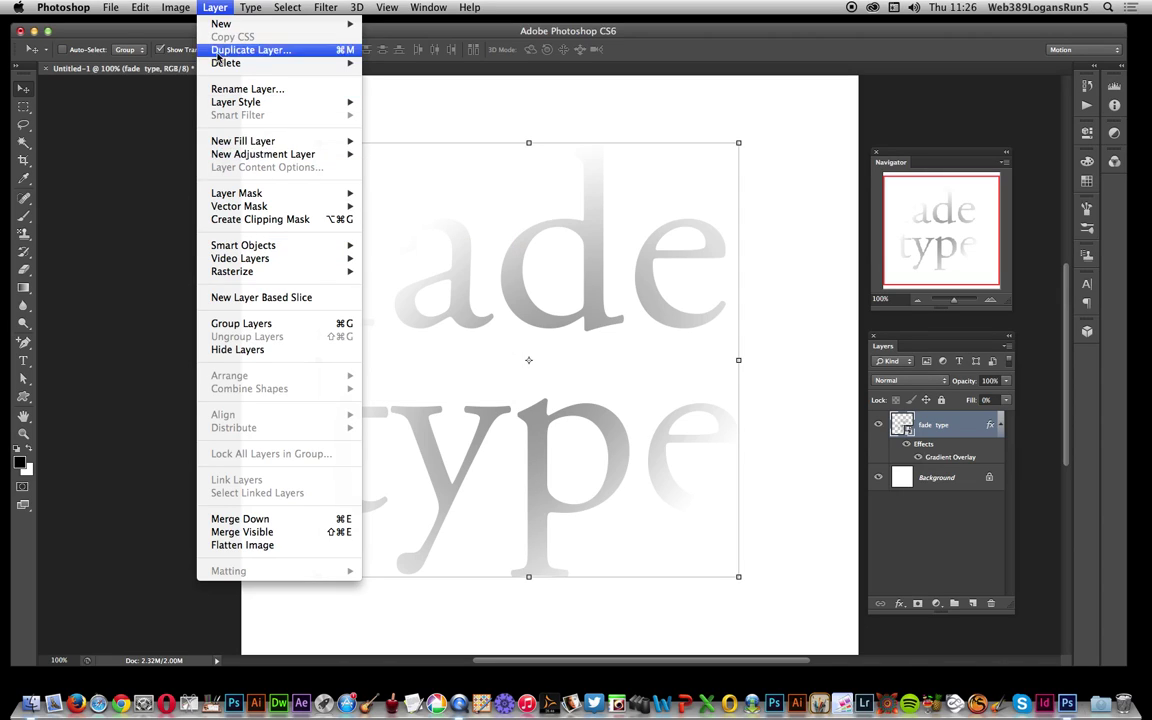
pyautogui.moveTo(240, 102)
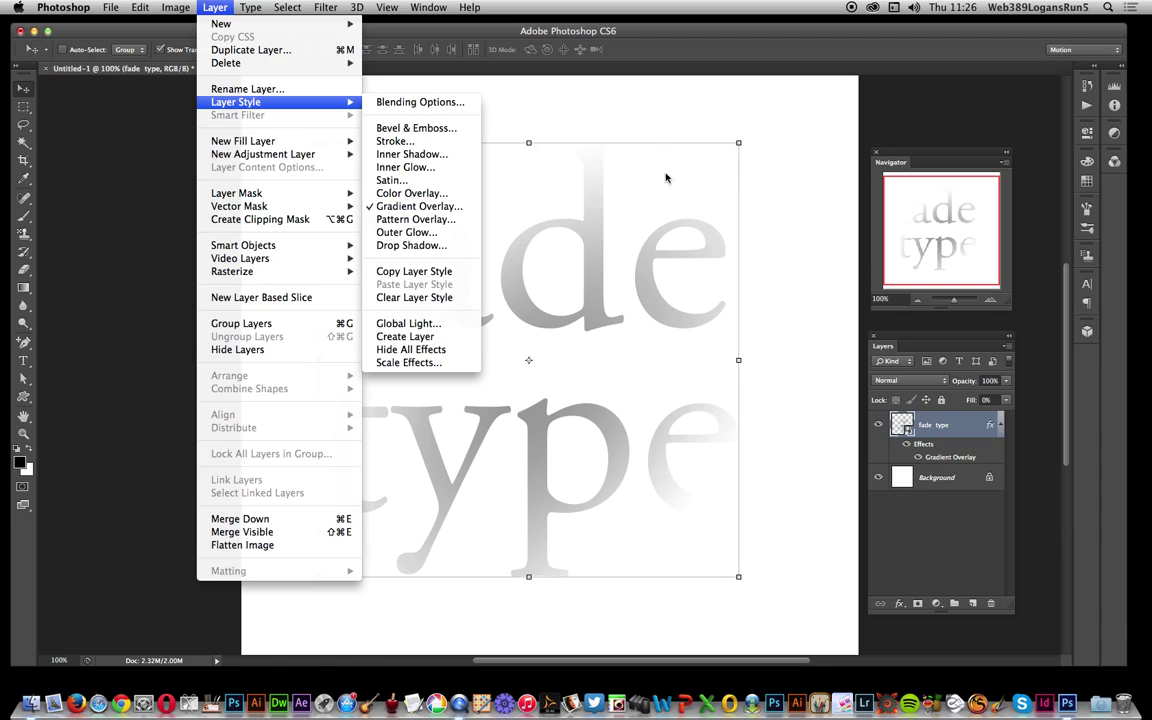
pyautogui.click(622, 224)
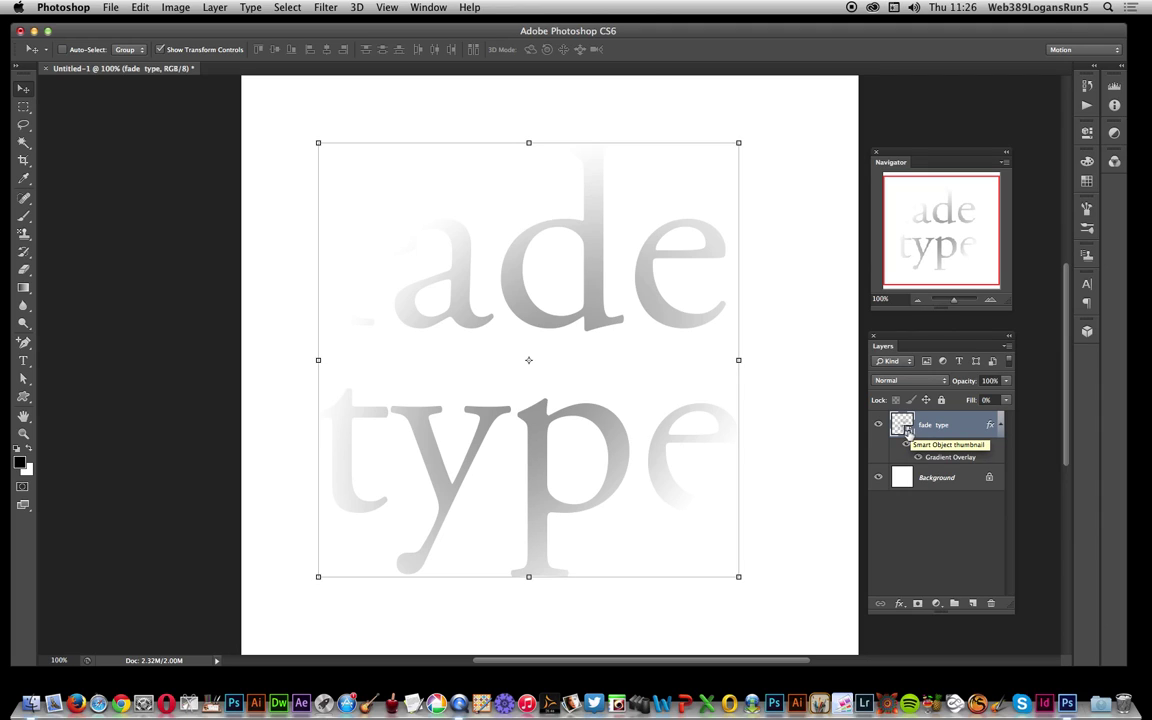
# Open the smart object's contents and replace the second-line word 'type' with 'and'.
pyautogui.doubleClick(904, 426)
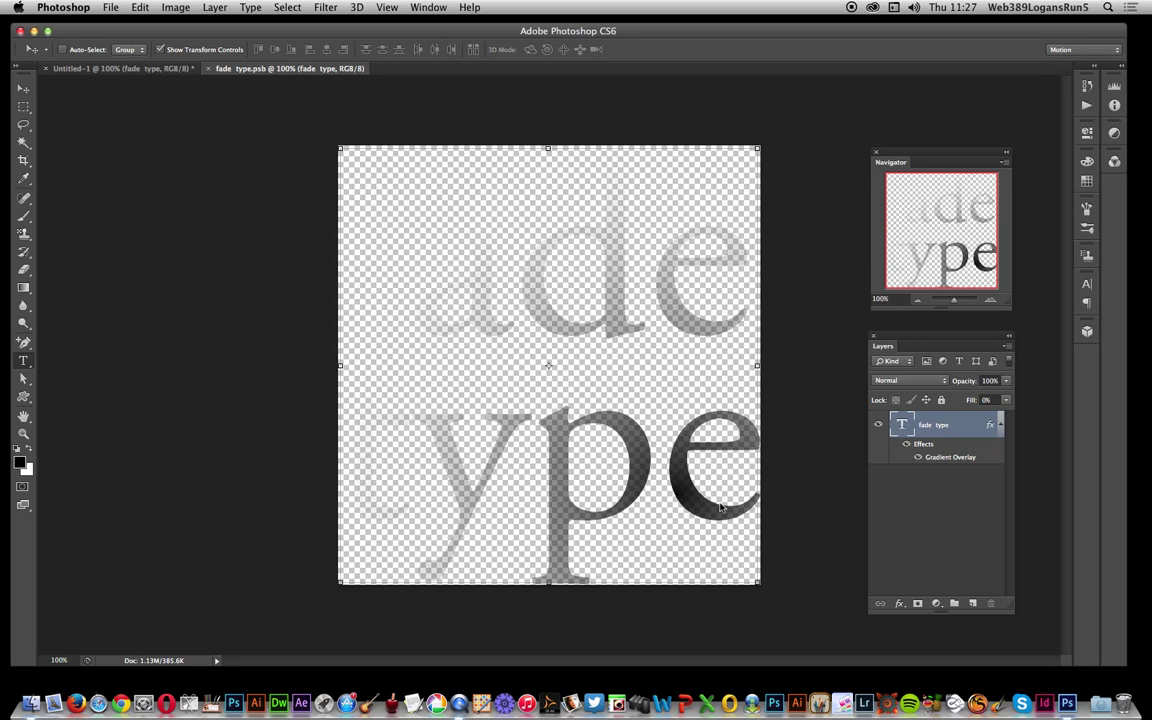
pyautogui.press('t')
pyautogui.moveTo(764, 609); pyautogui.dragTo(331, 300)
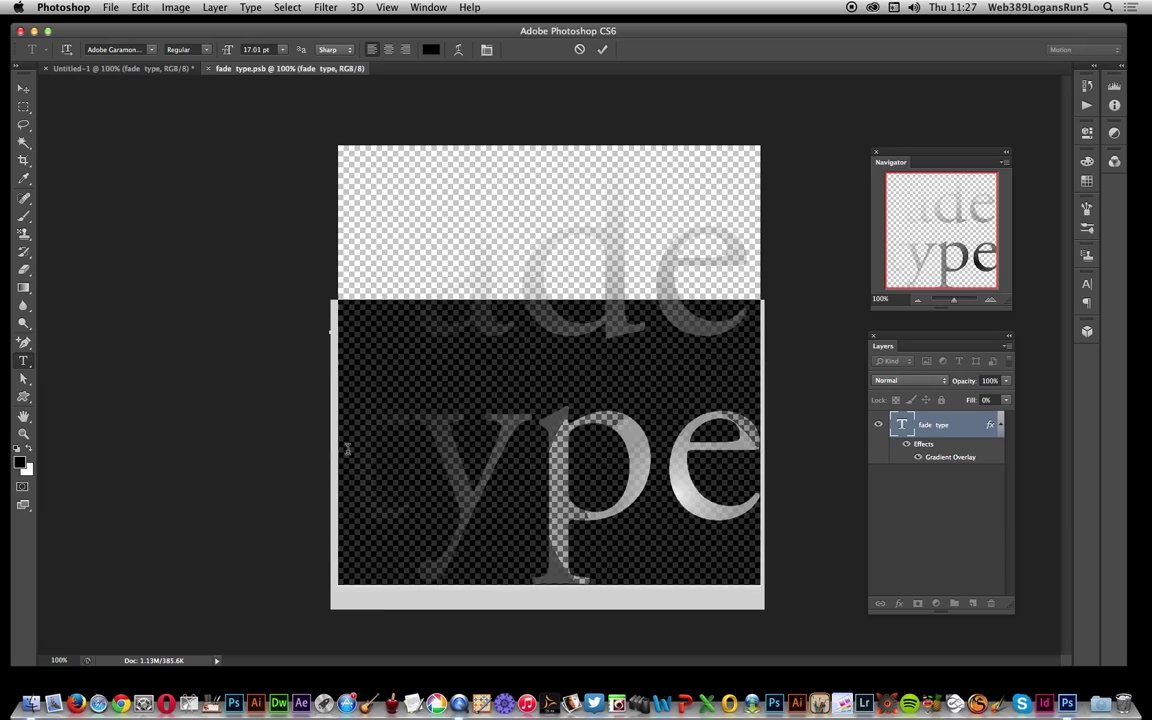
pyautogui.moveTo(327, 445); pyautogui.dragTo(331, 300)
pyautogui.write('and')
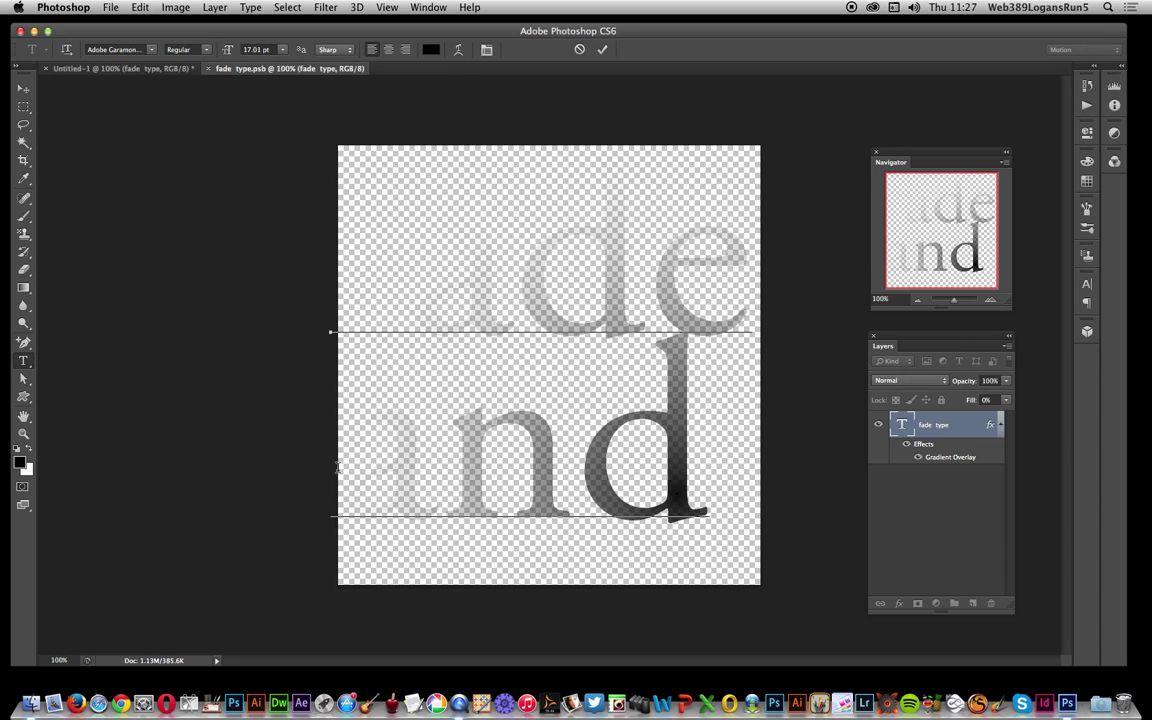
# Scale the 'fade and' text to about 76% by 79% and recentre it on the canvas.
pyautogui.click(23, 88)
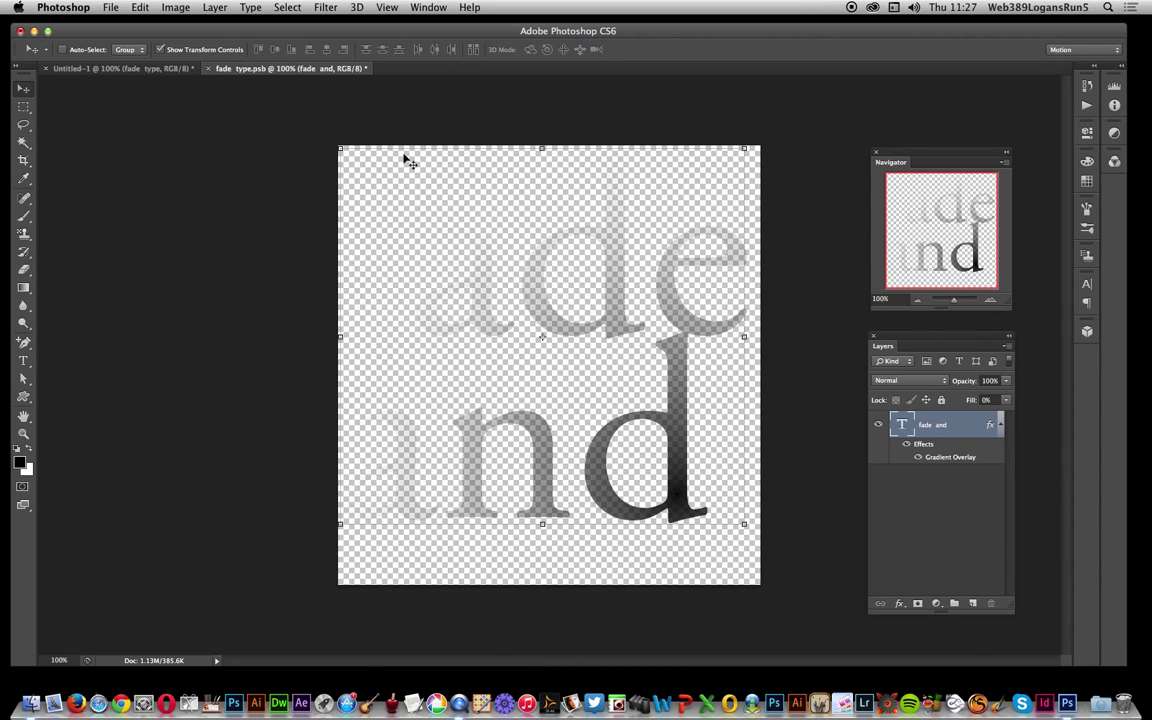
pyautogui.moveTo(340, 148); pyautogui.dragTo(374, 158)
pyautogui.moveTo(795, 158); pyautogui.dragTo(692, 265)
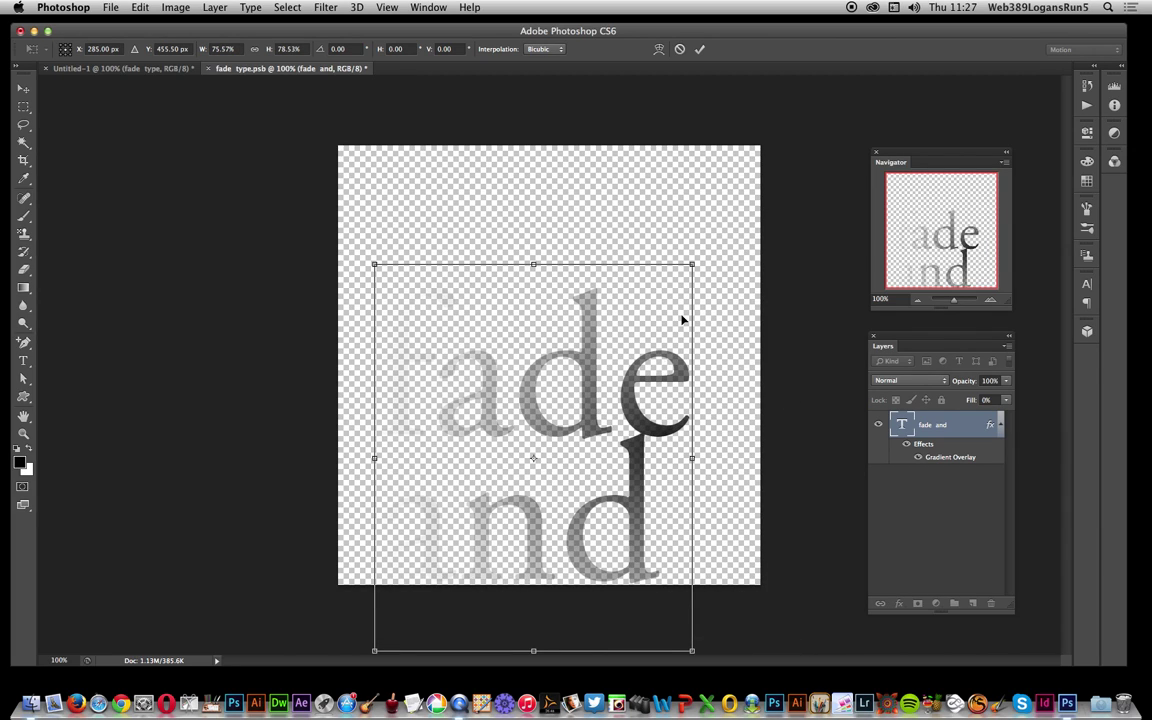
pyautogui.moveTo(682, 319); pyautogui.dragTo(685, 271)
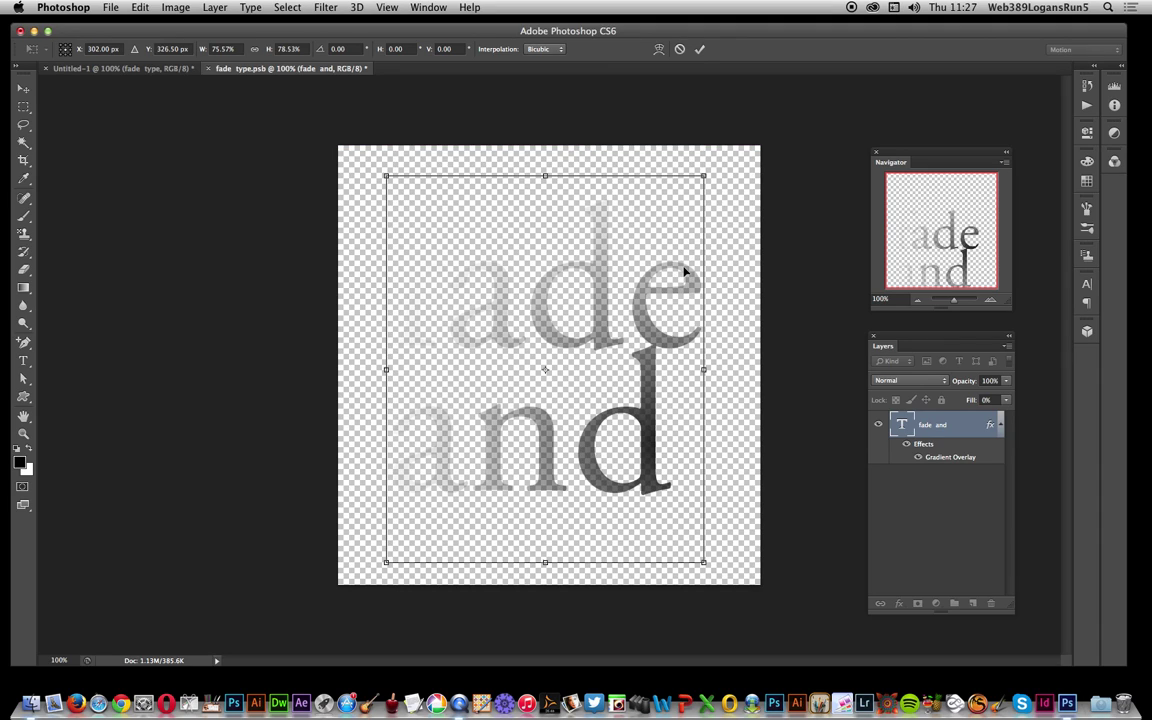
pyautogui.press('Return')
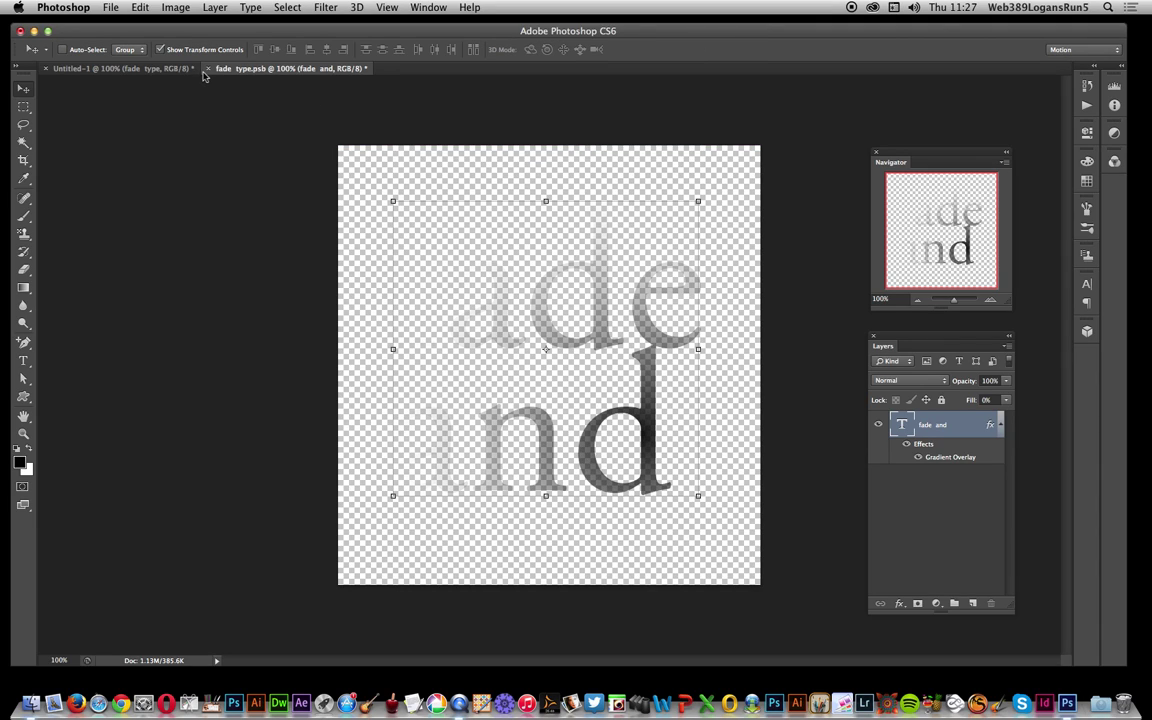
# Close fade type.psb, saving its changes.
pyautogui.press('super+w')
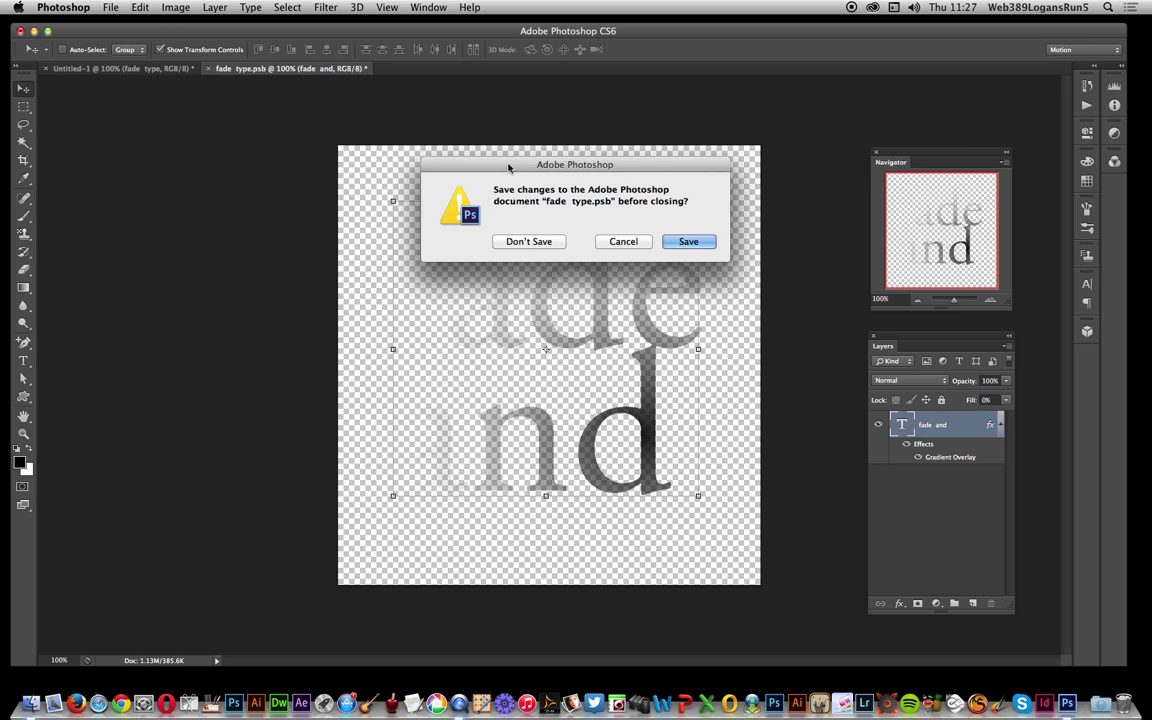
pyautogui.click(686, 239)
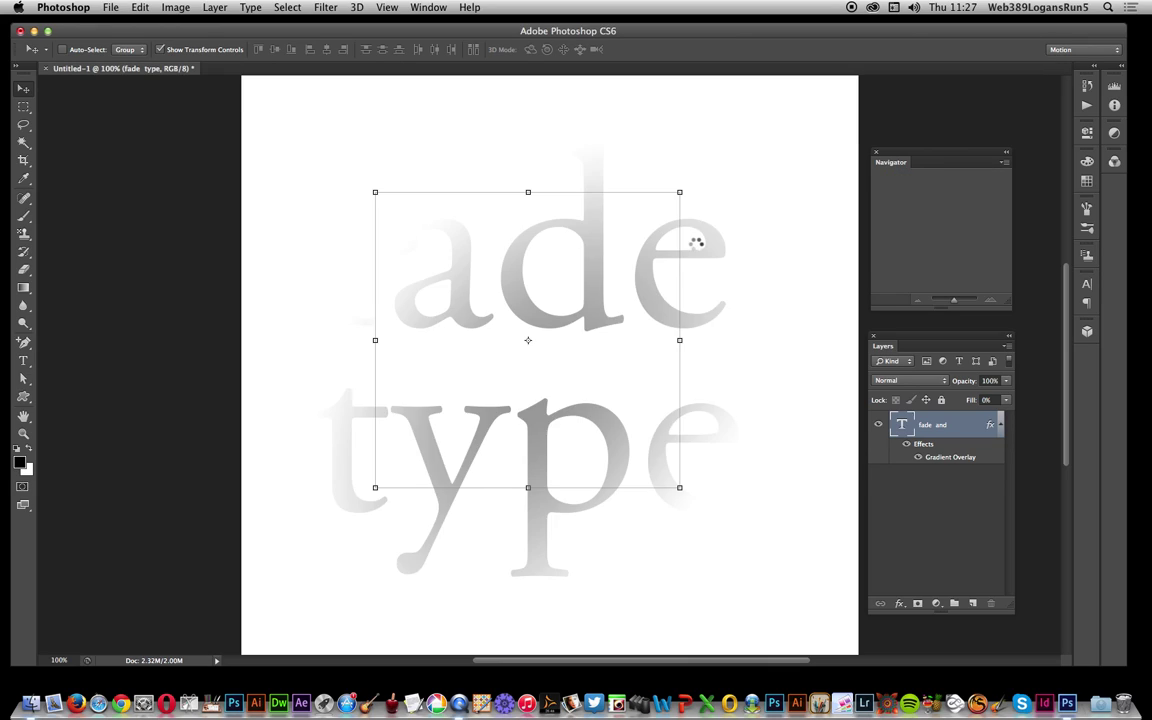